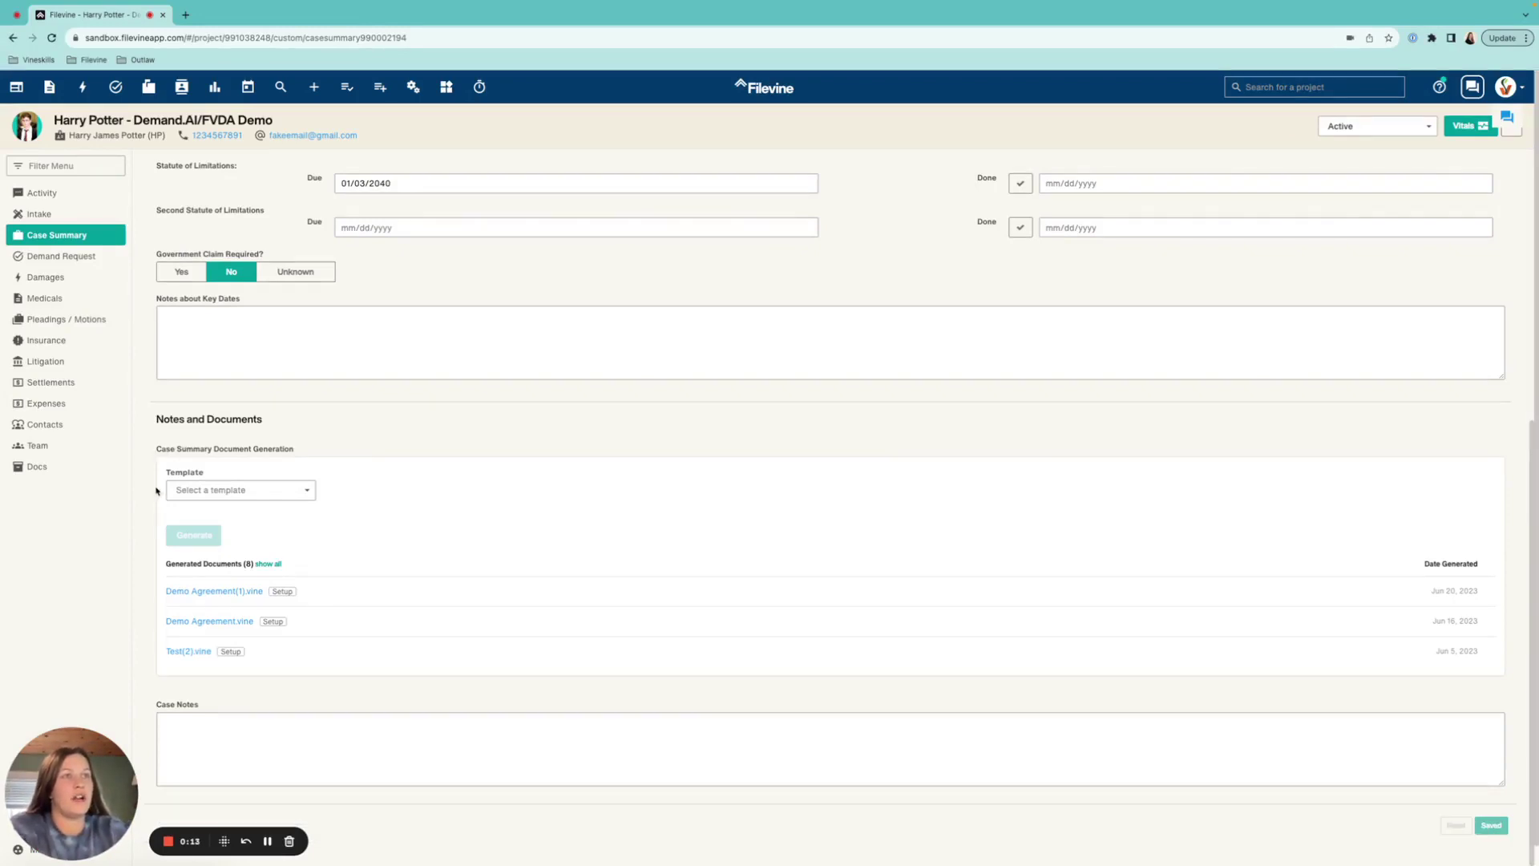
Look over the Case Summary Document Generation templates, closing the list without choosing one.
left_click_drag(155, 450, 295, 450)
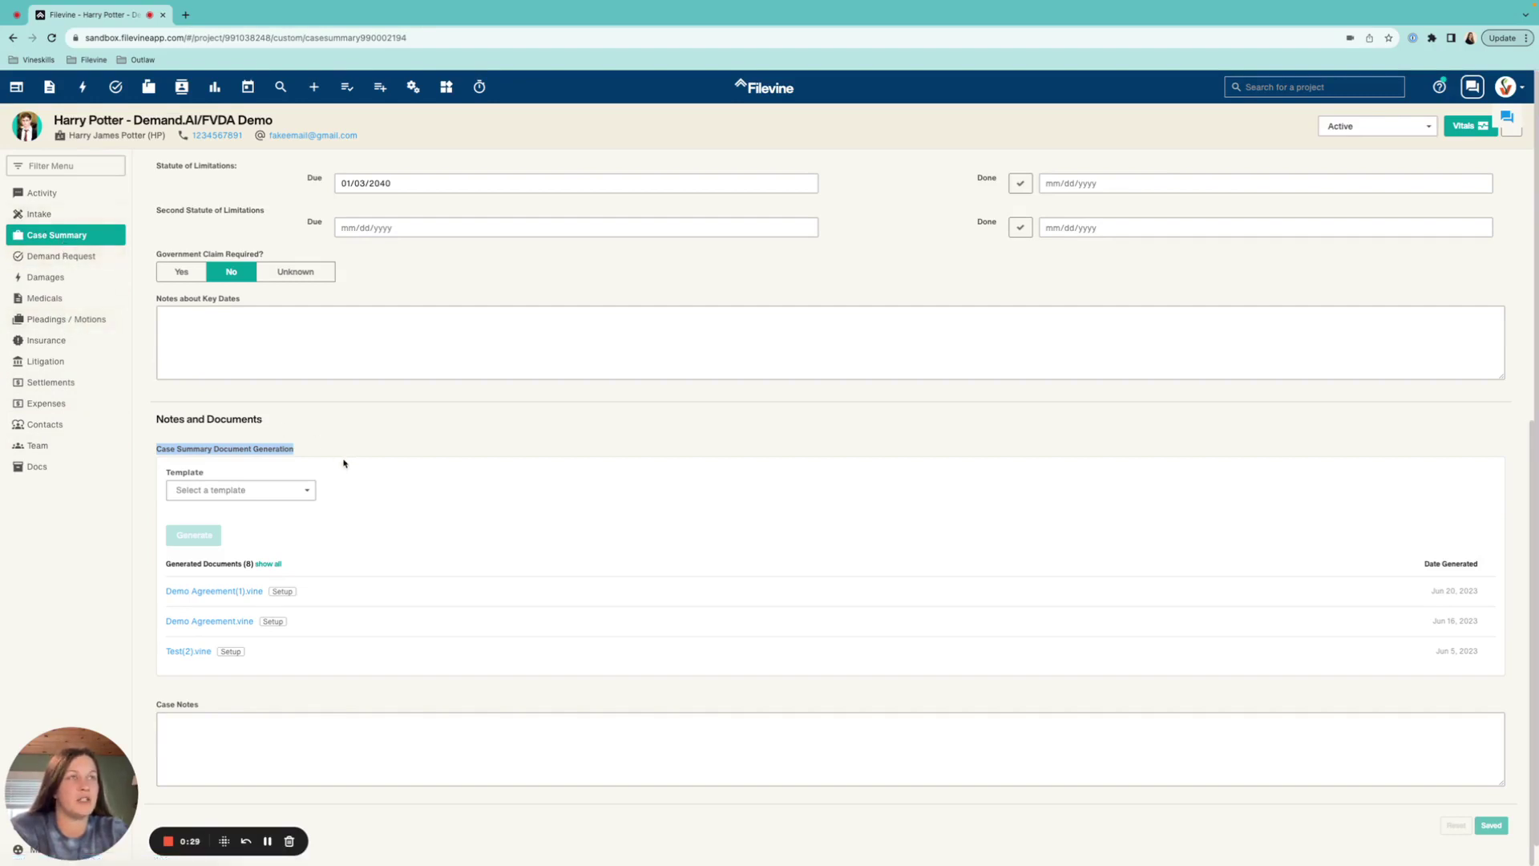
left_click(359, 432)
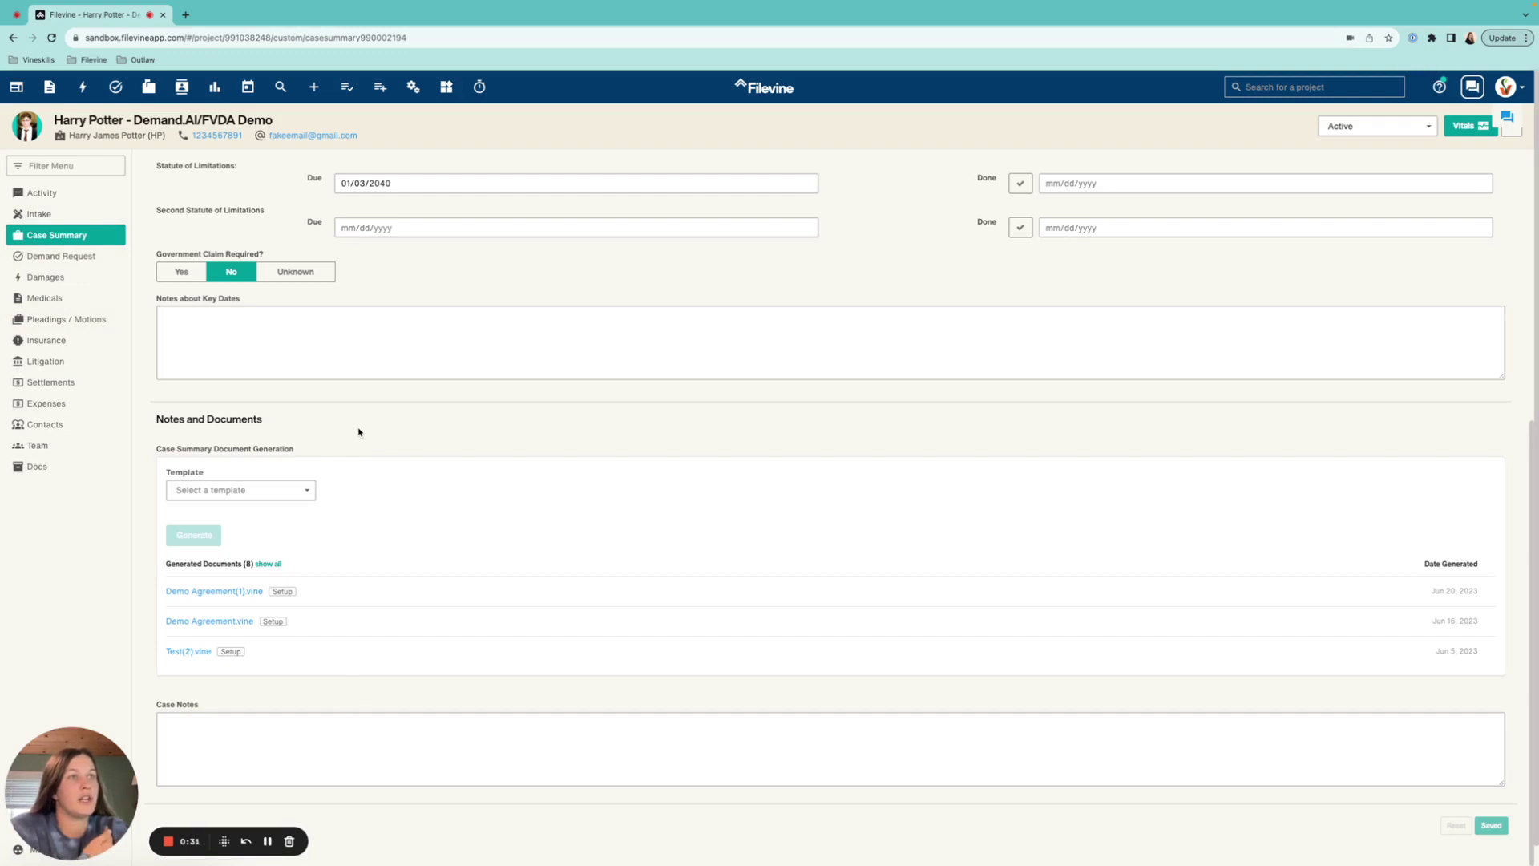
left_click(308, 494)
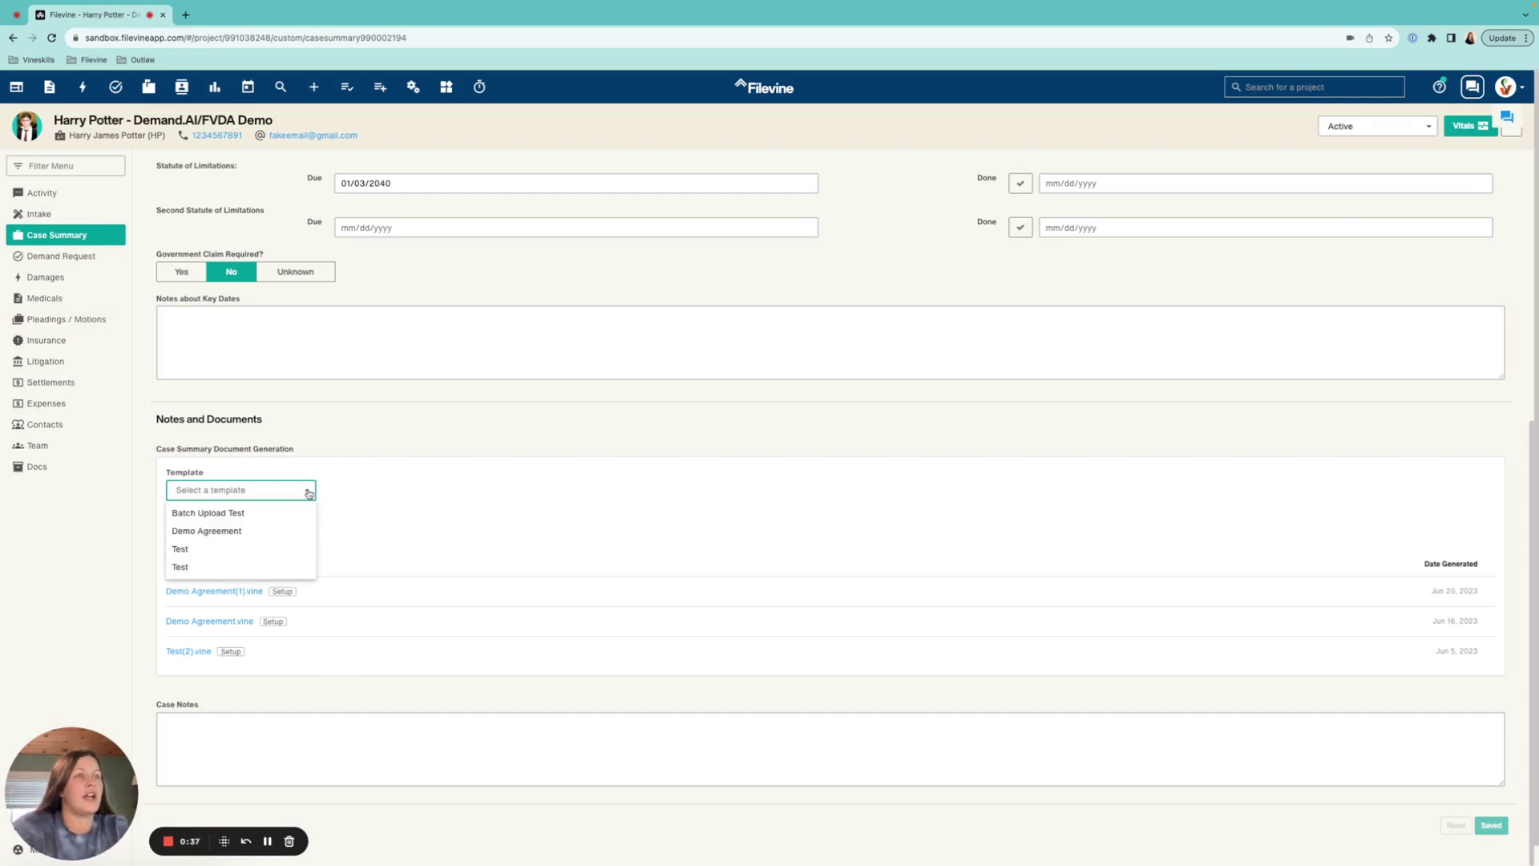
left_click(225, 399)
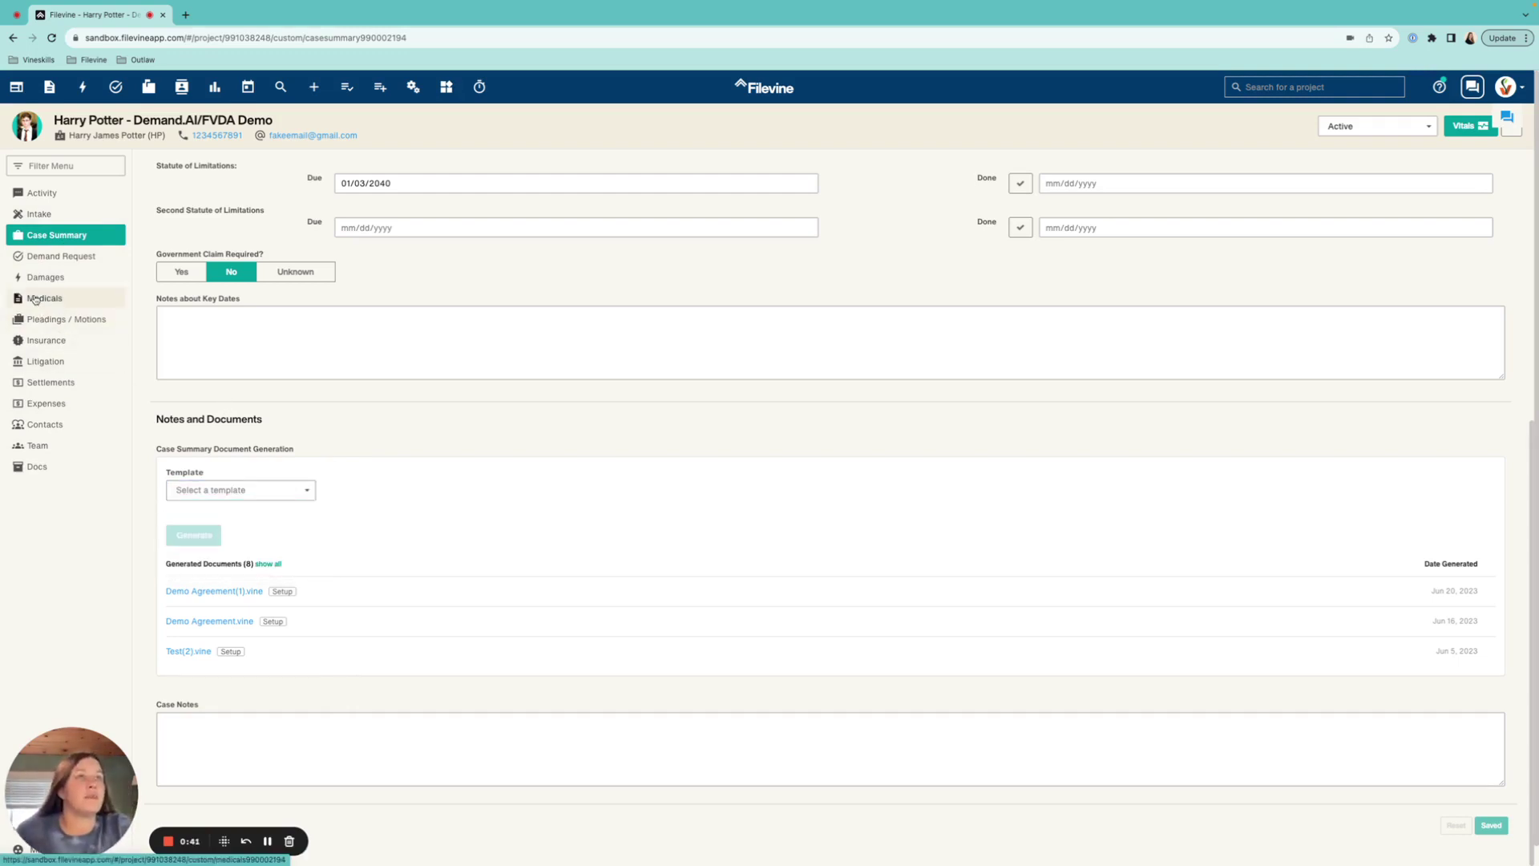
Open the first provider's entry under Medicals and show its medical document Template choices.
left_click(35, 299)
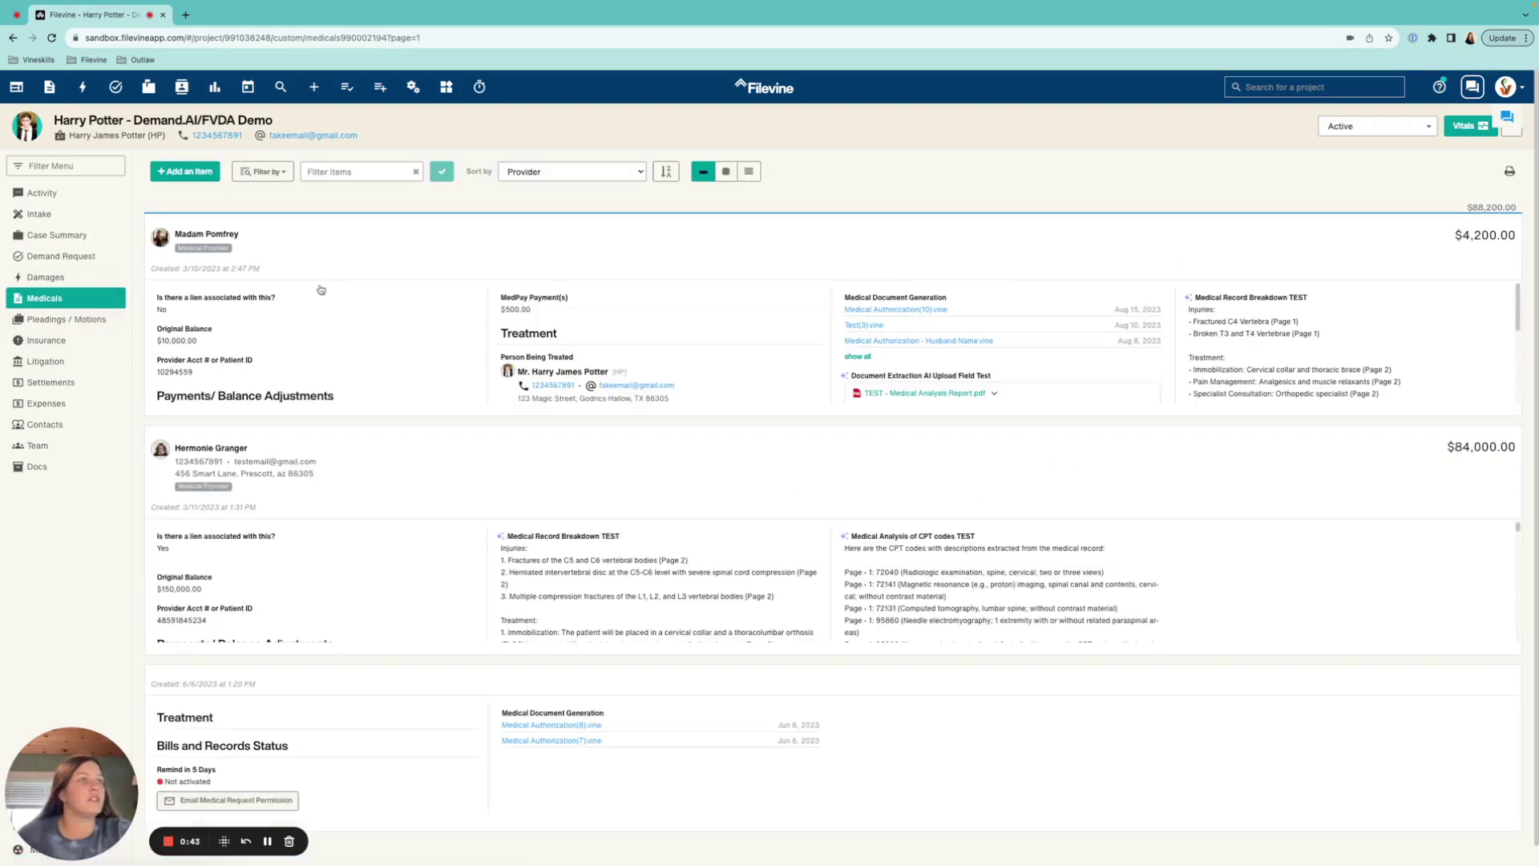
left_click(321, 289)
scroll(505, 586, "down", 5)
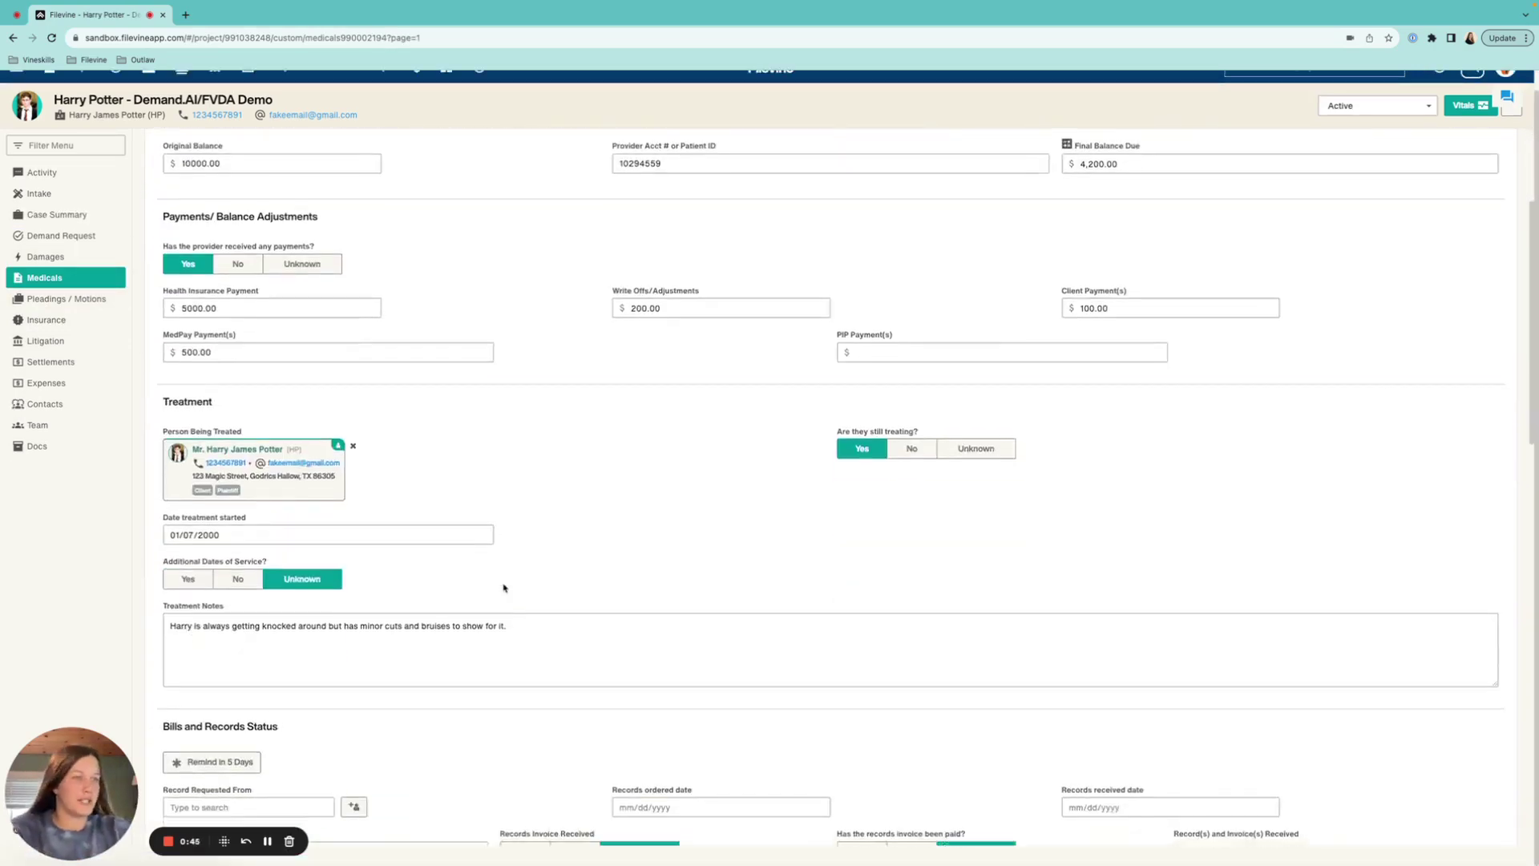
scroll(503, 588, "down", 15)
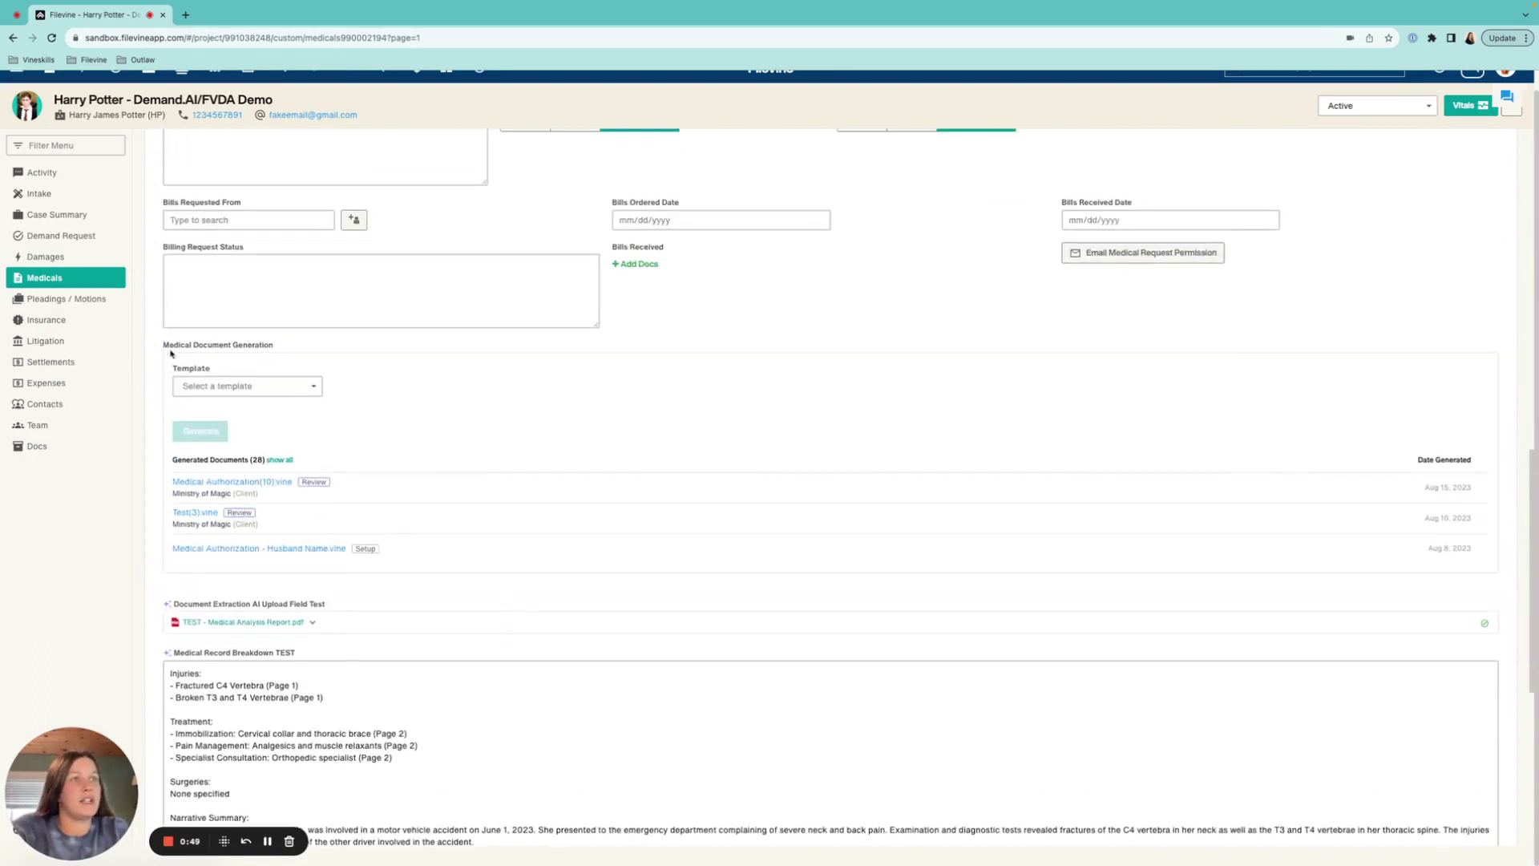
left_click(233, 390)
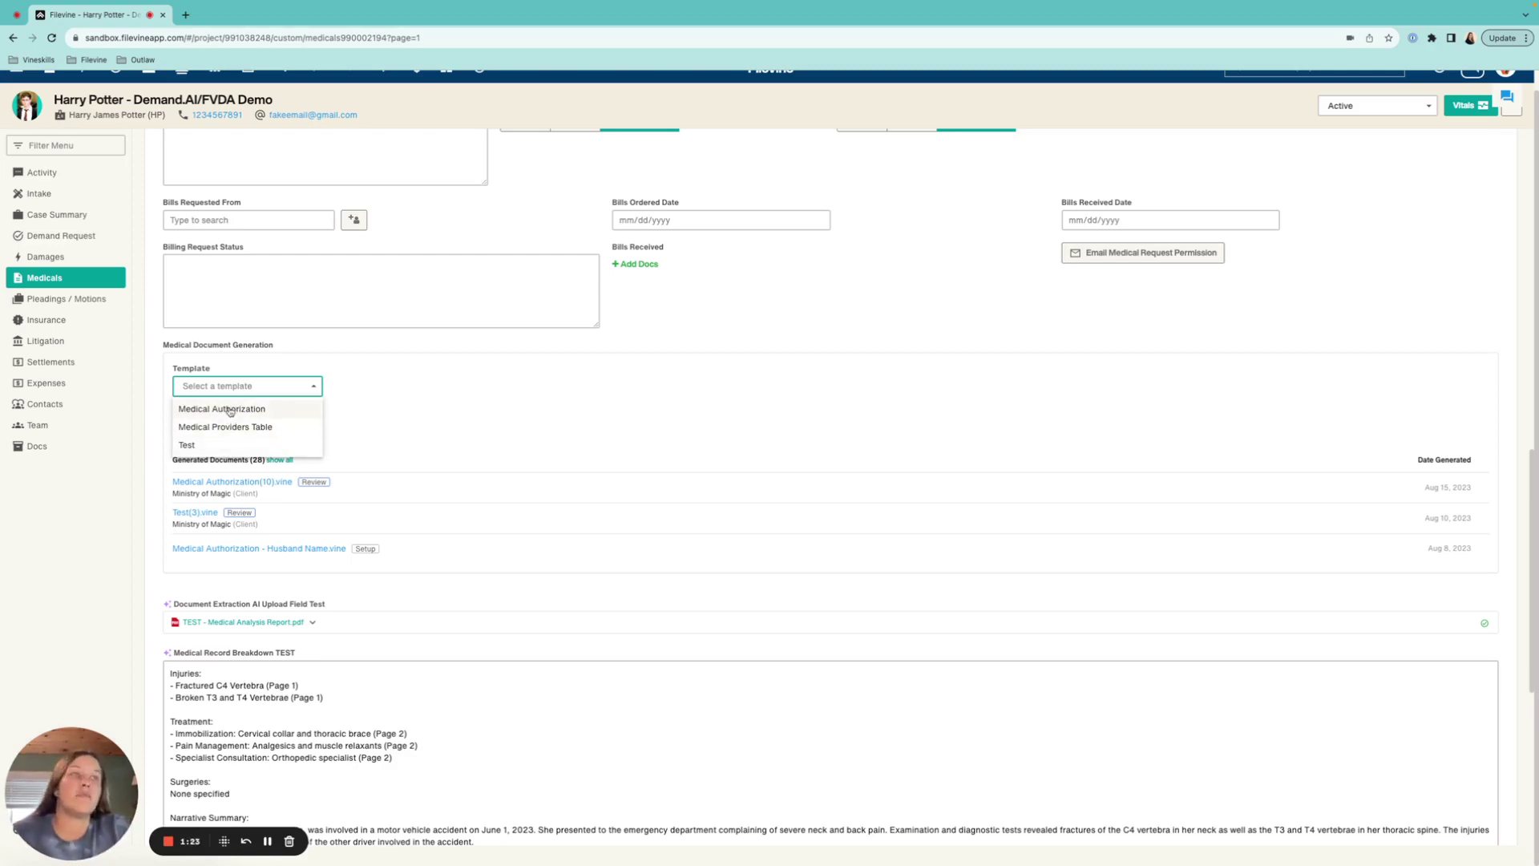
Choose the Medical Authorization template and append ' - ' plus the client's name to the filename.
left_click(230, 410)
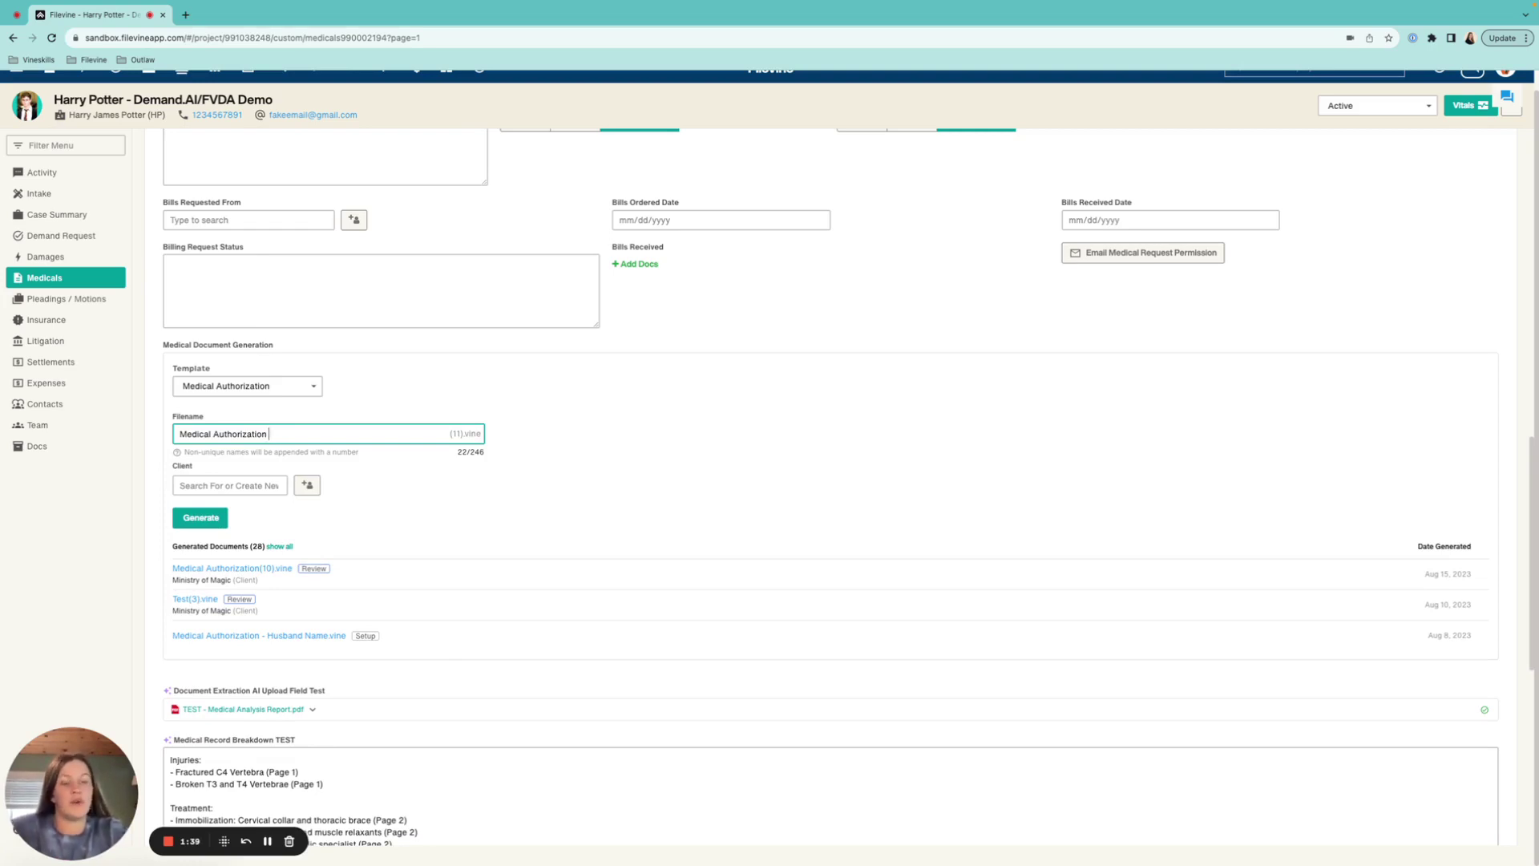
type("- ")
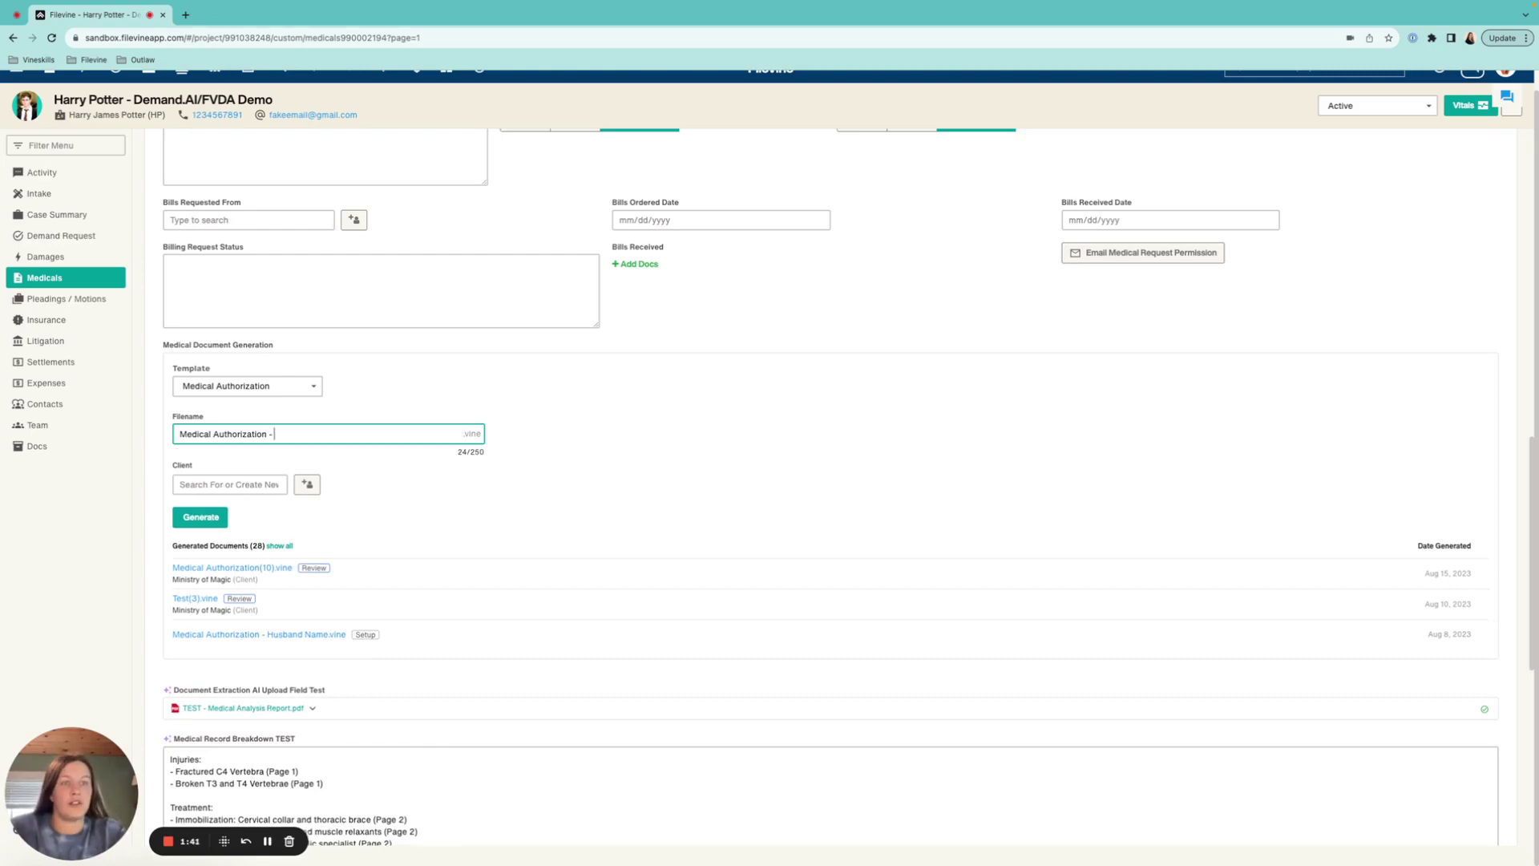
type("Harry P")
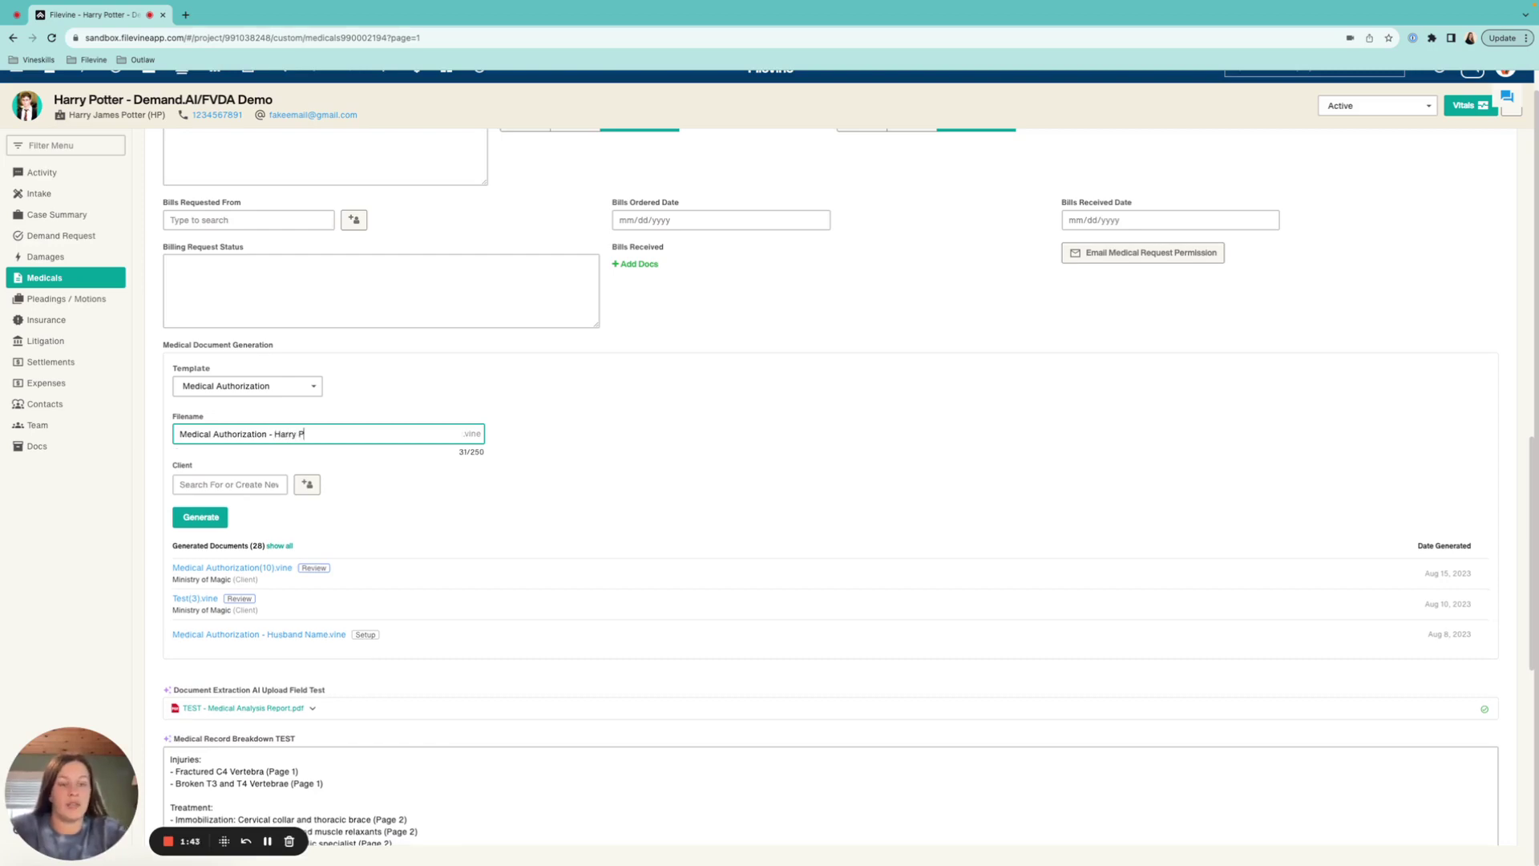
type("otter")
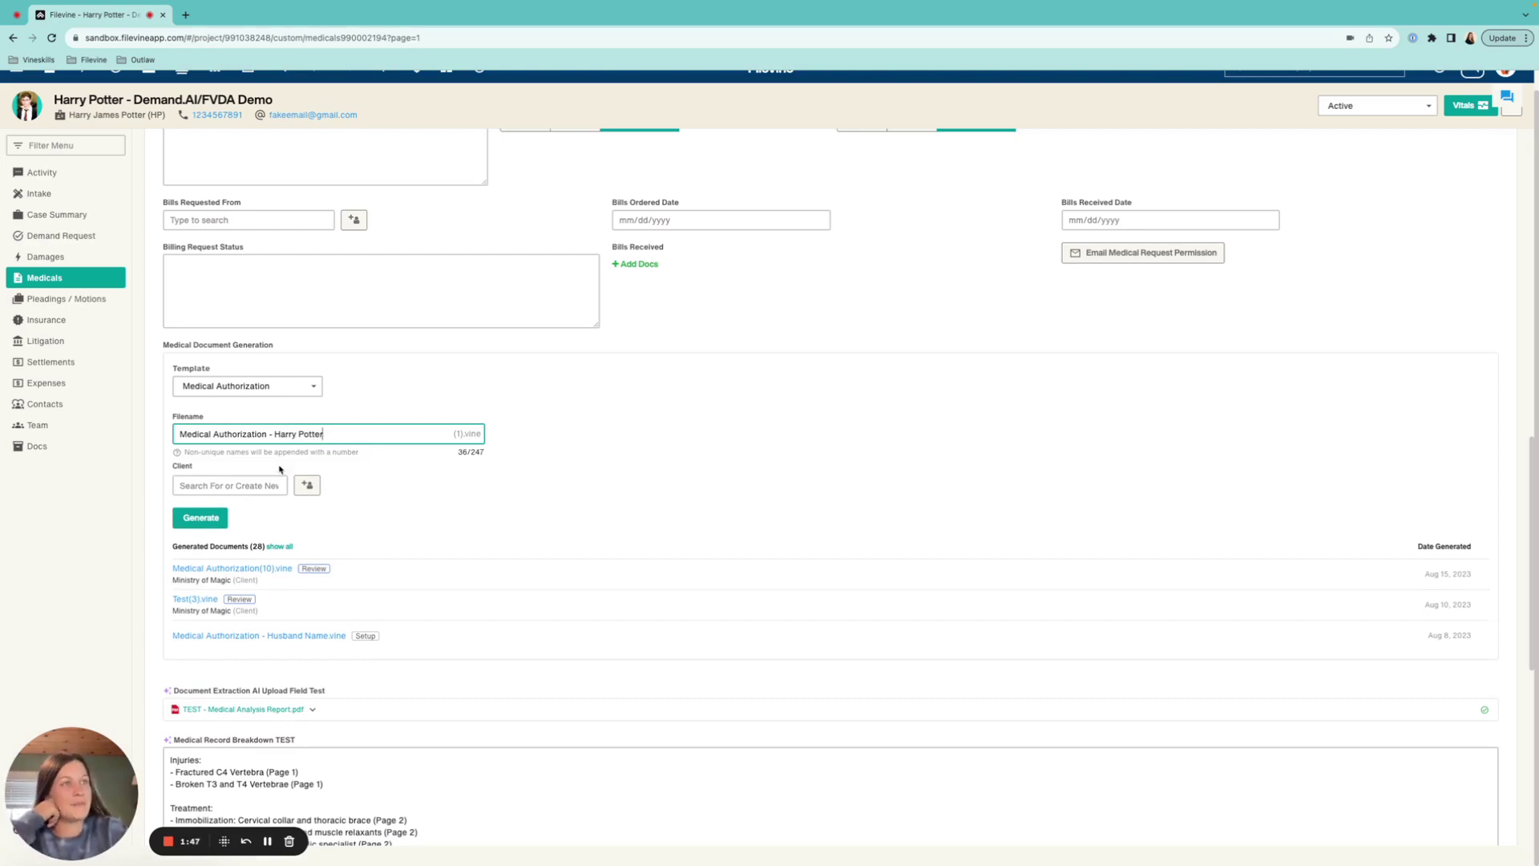
Enter the first letters of the client's name in the Client search to list matching contacts.
left_click_drag(206, 471, 174, 469)
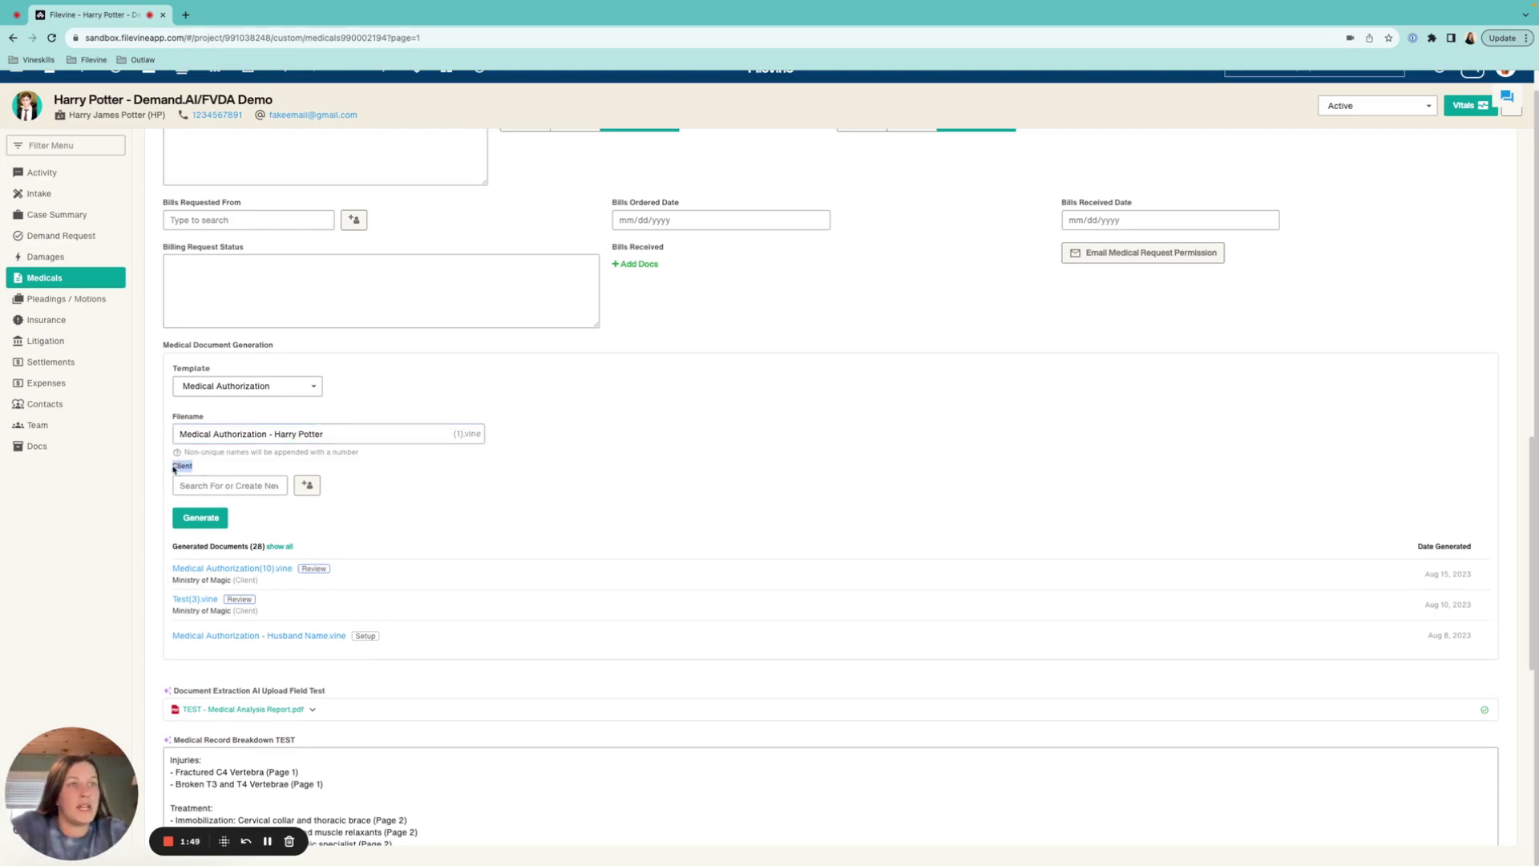
left_click(209, 486)
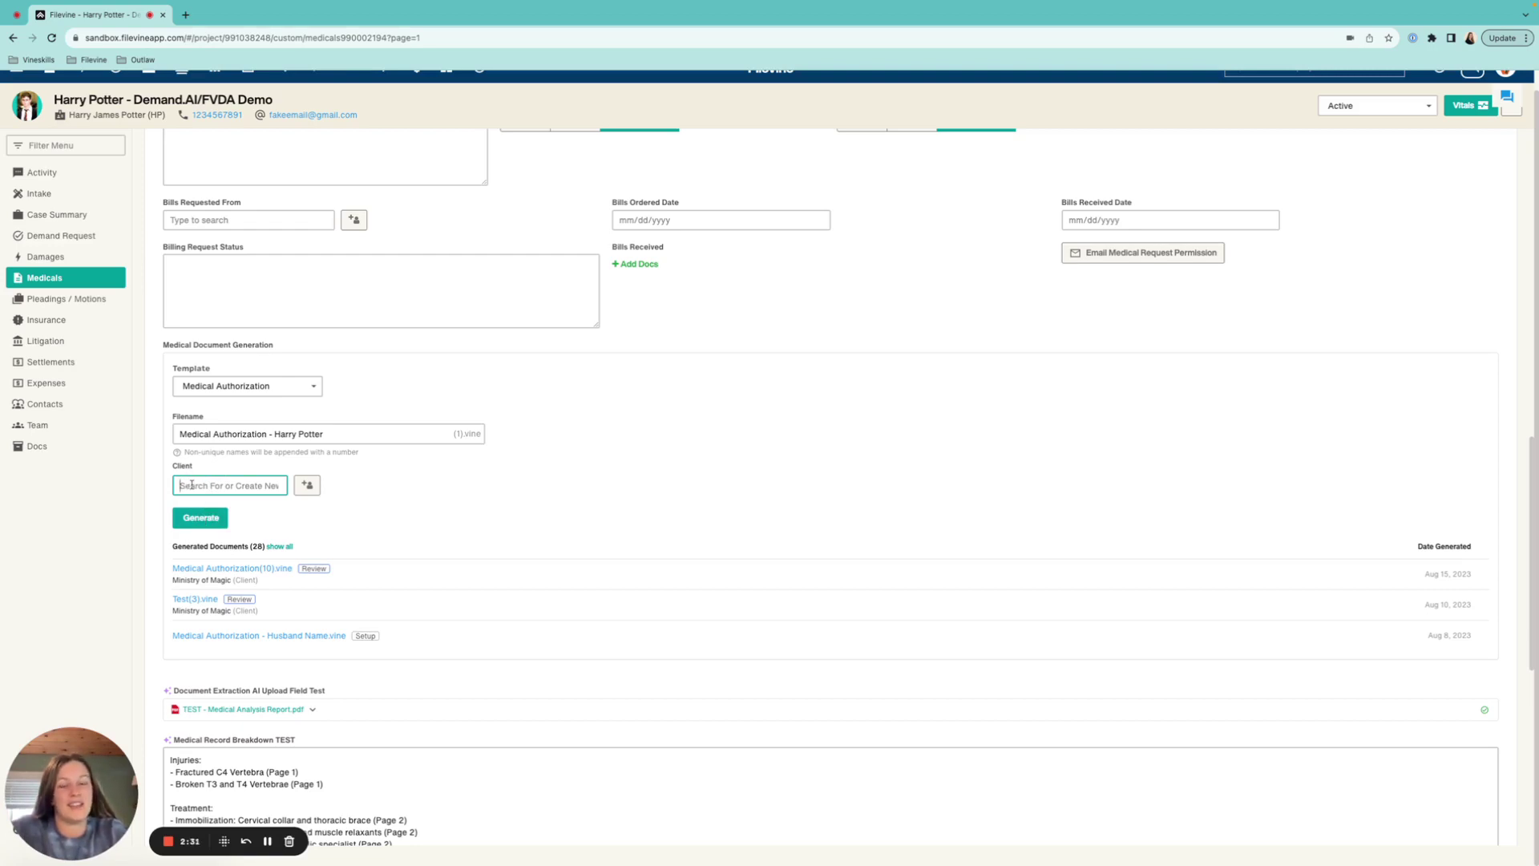
type("harr")
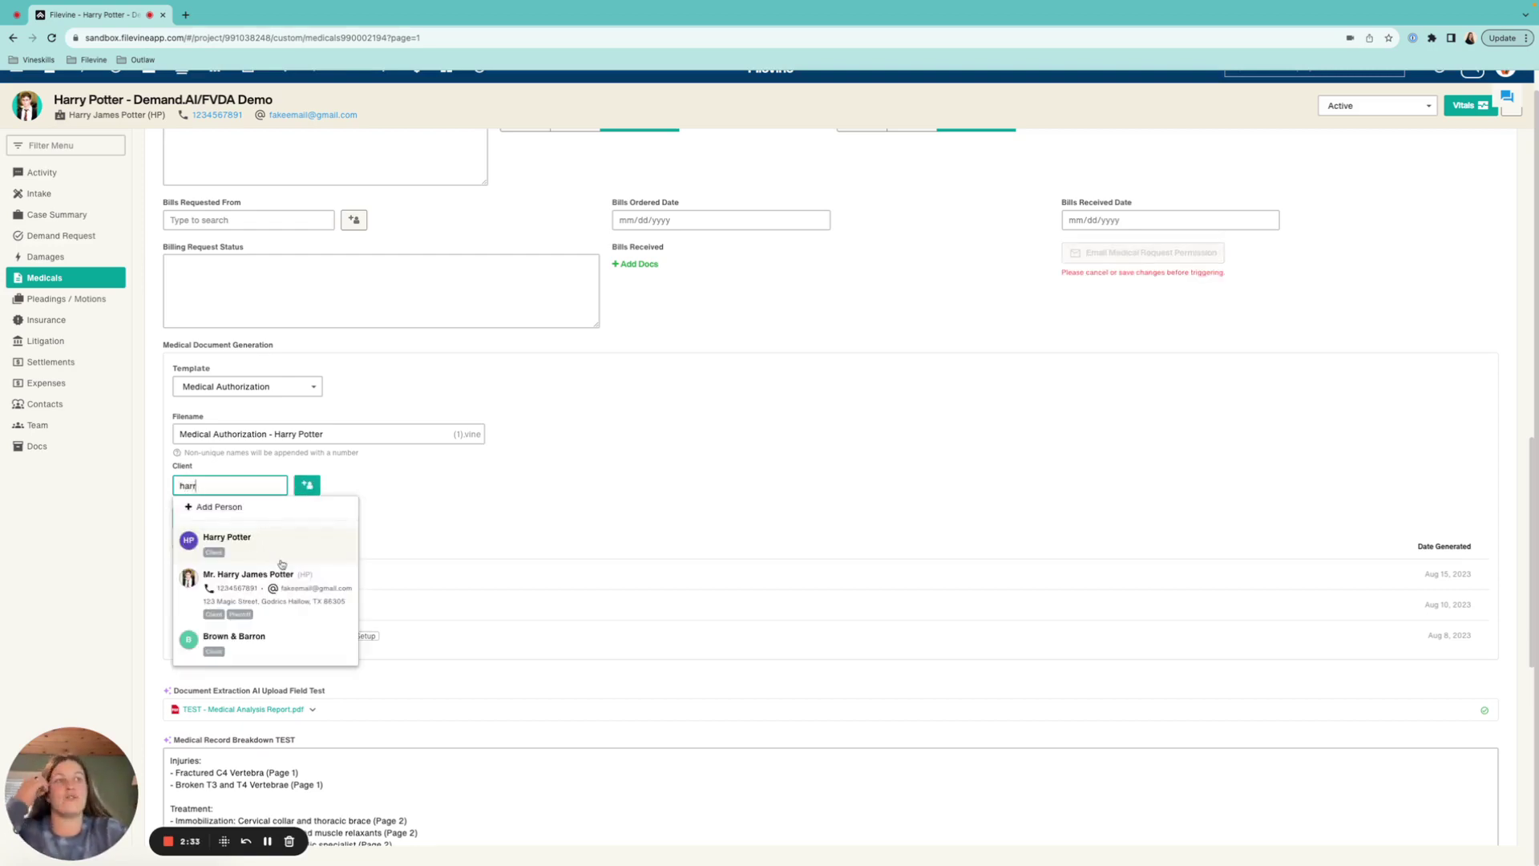
Clear the partial client search and generate the Medical Authorization document.
key("BackSpace")
key("BackSpace")
key("BackSpace")
key("BackSpace")
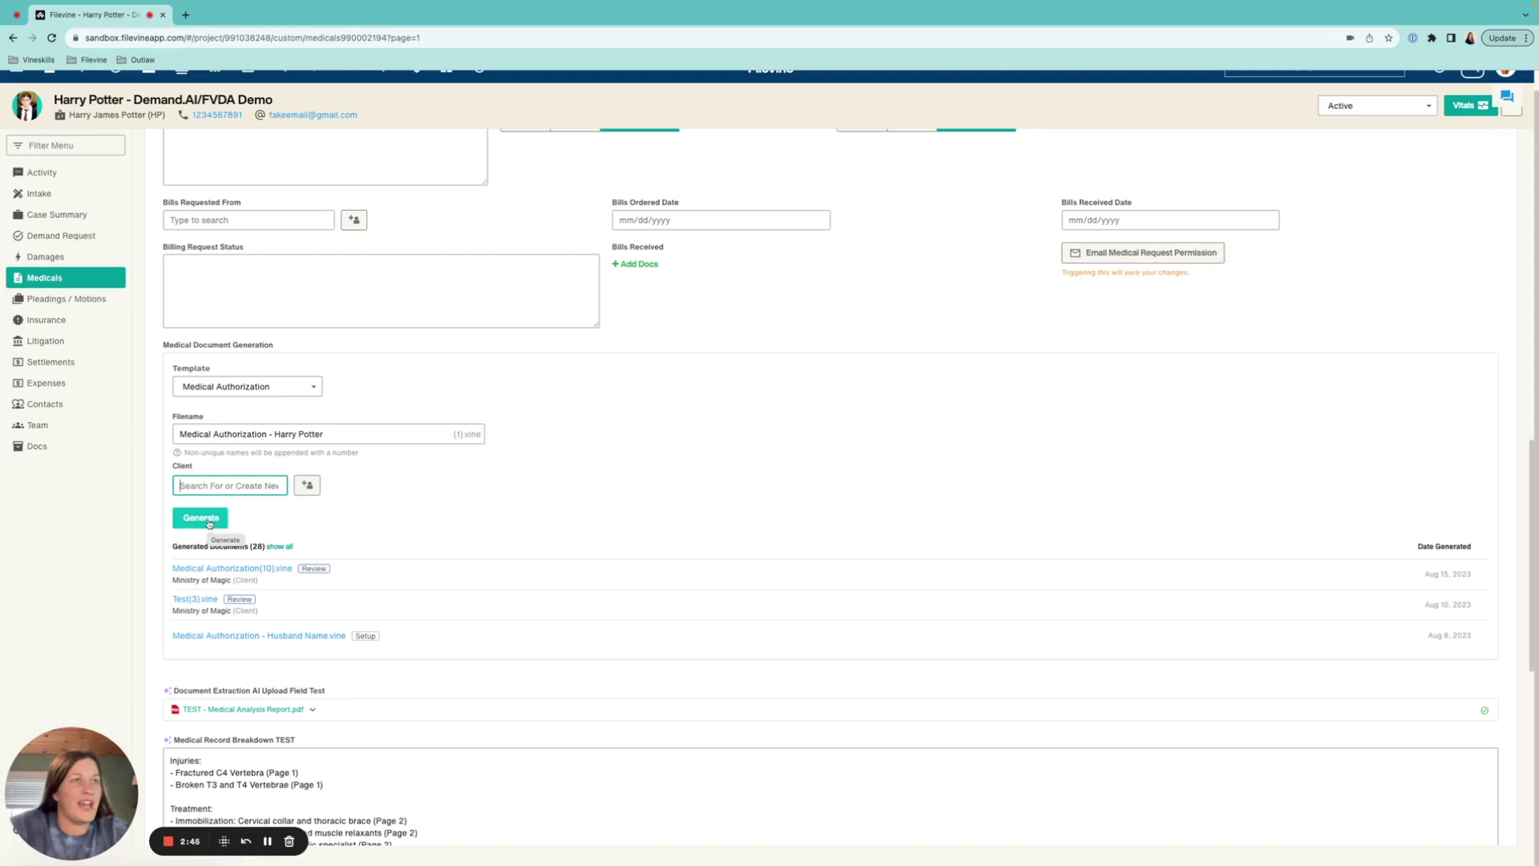
left_click(207, 519)
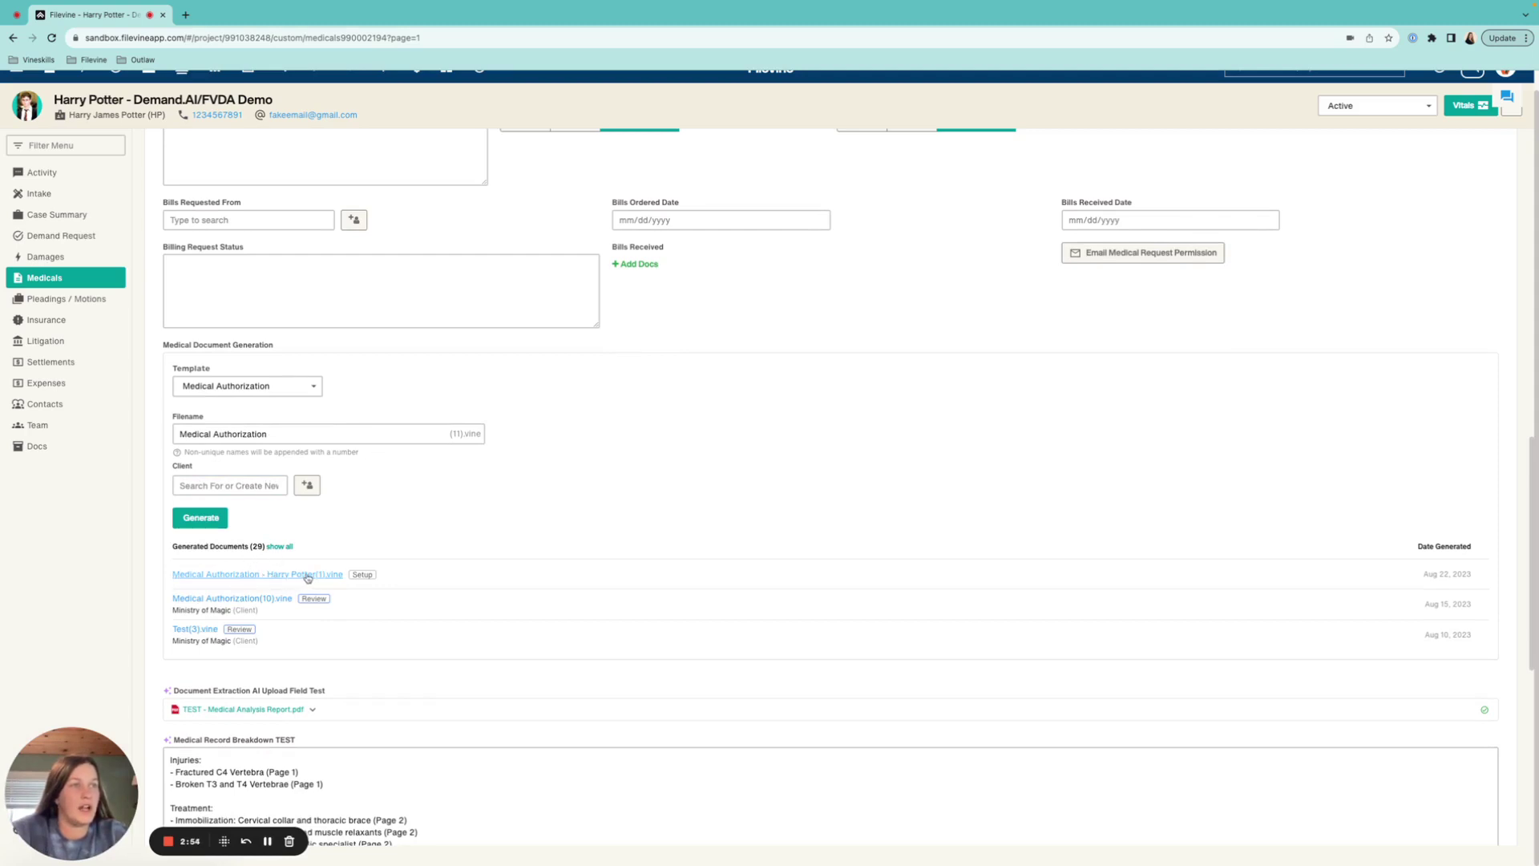
Open the newly generated Medical Authorization and widen the document view for review.
left_click(308, 577)
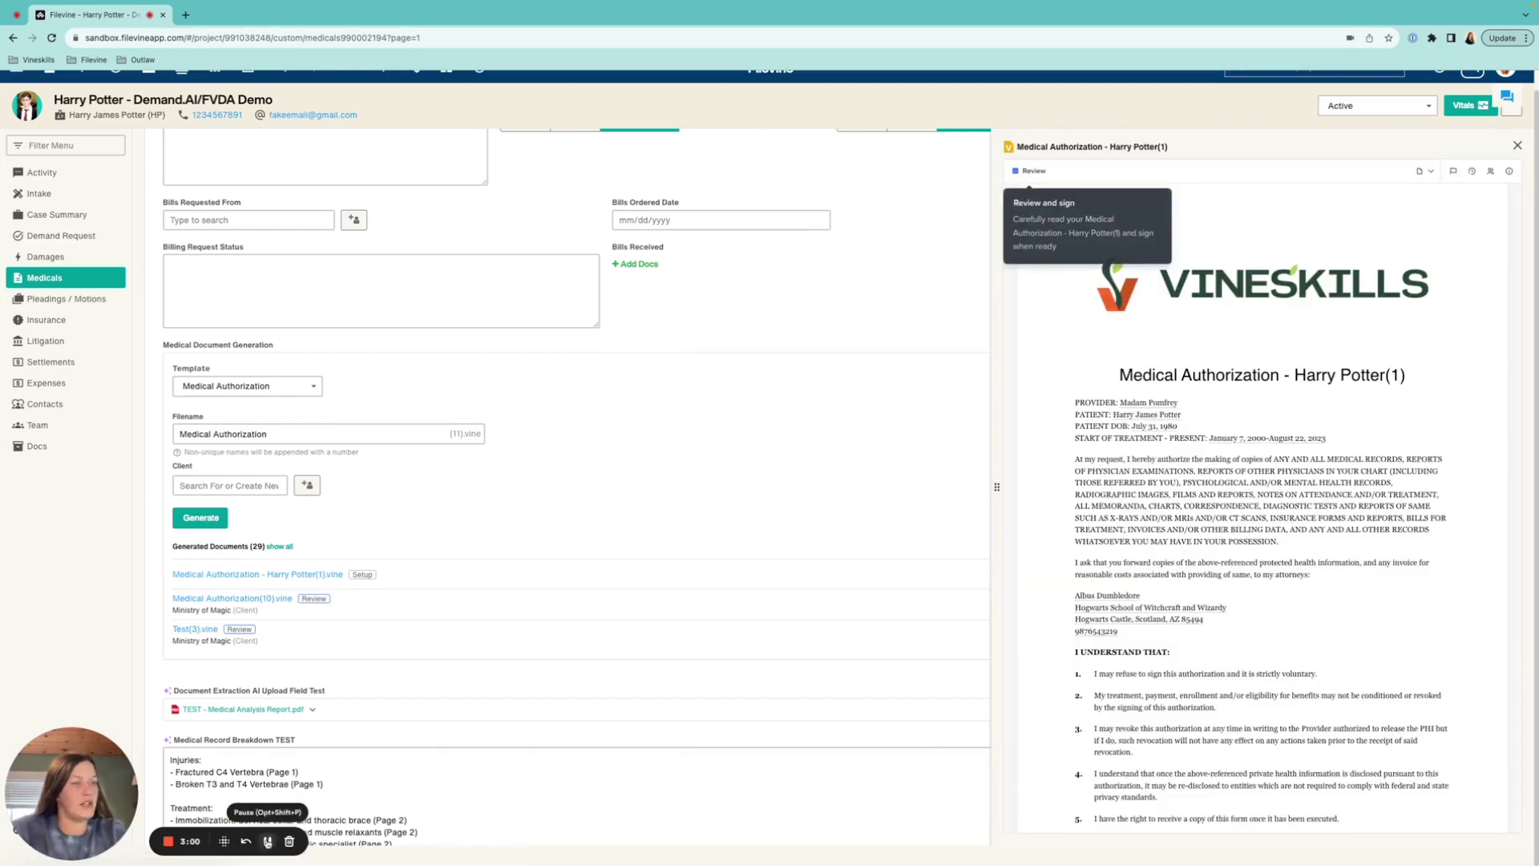
left_click_drag(996, 487, 947, 517)
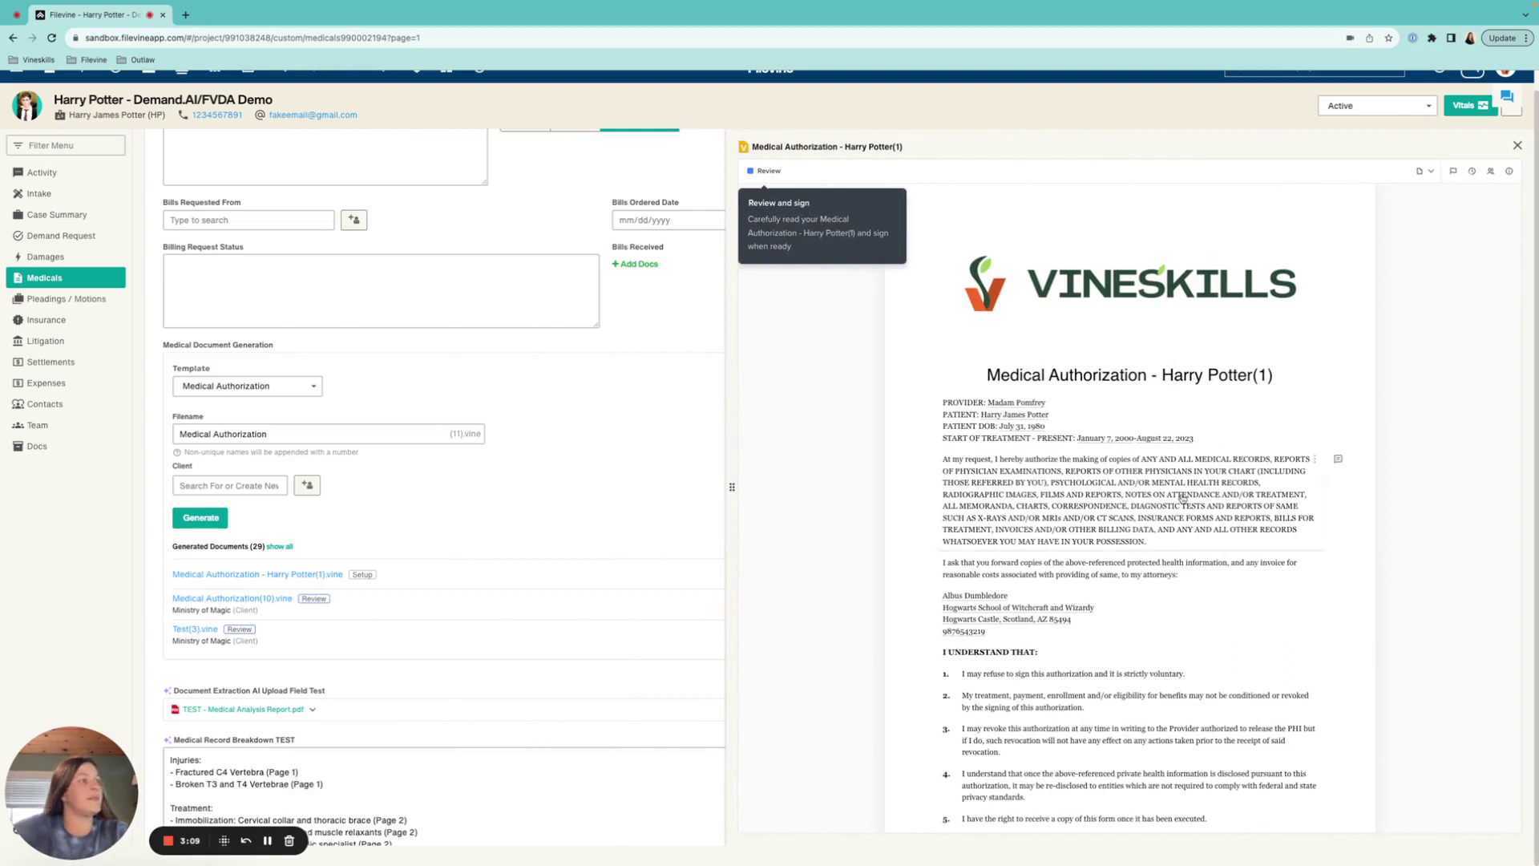
scroll(1123, 393, "down", 2)
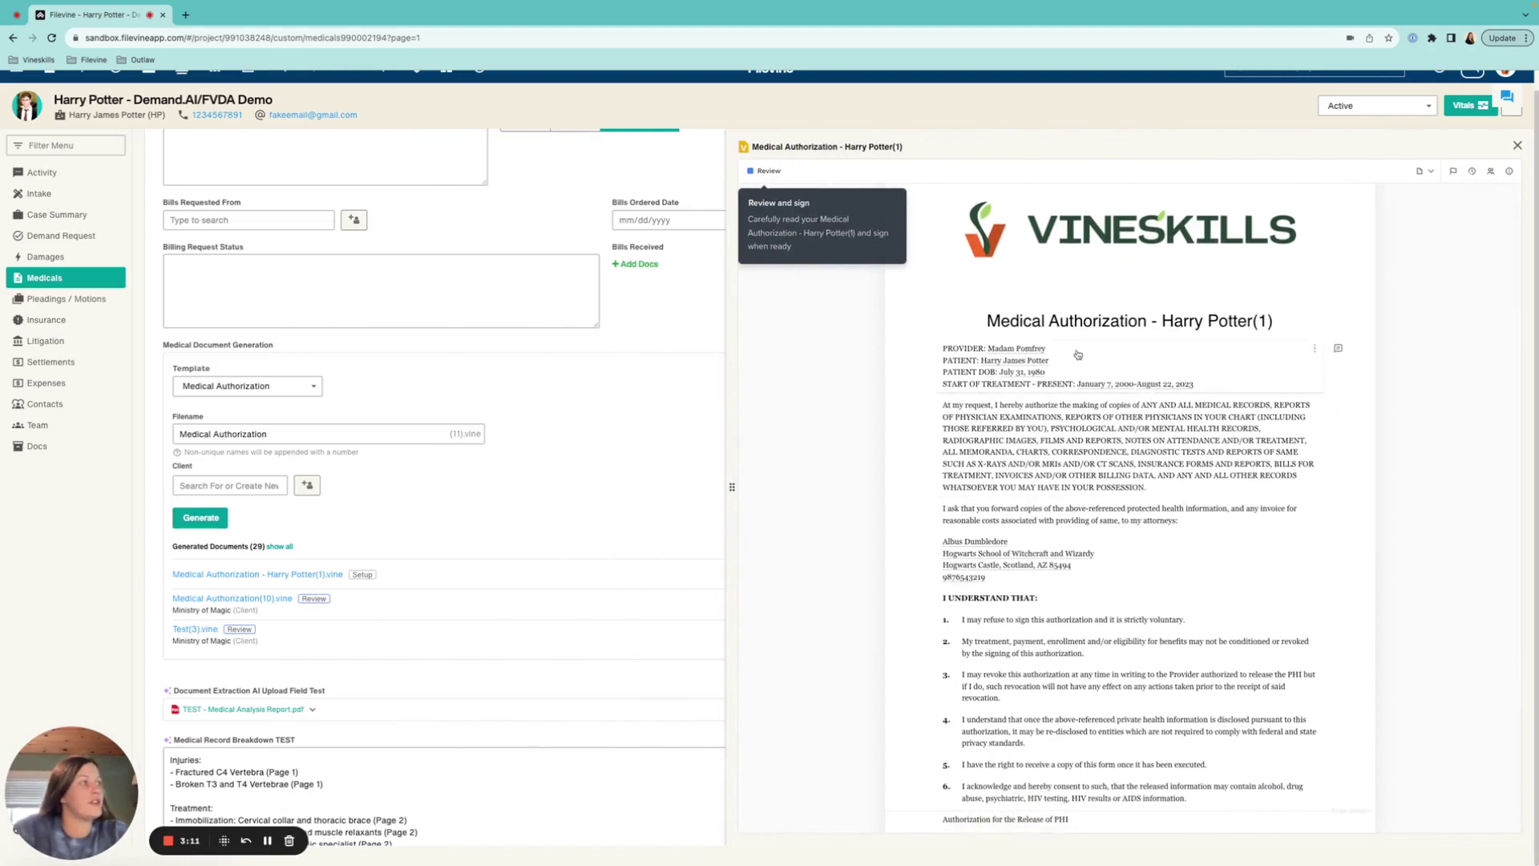
scroll(1043, 563, "up", 2)
Inspect the patient, authorization and attorney paragraphs without changing them, enlarging the page.
left_click(1089, 416)
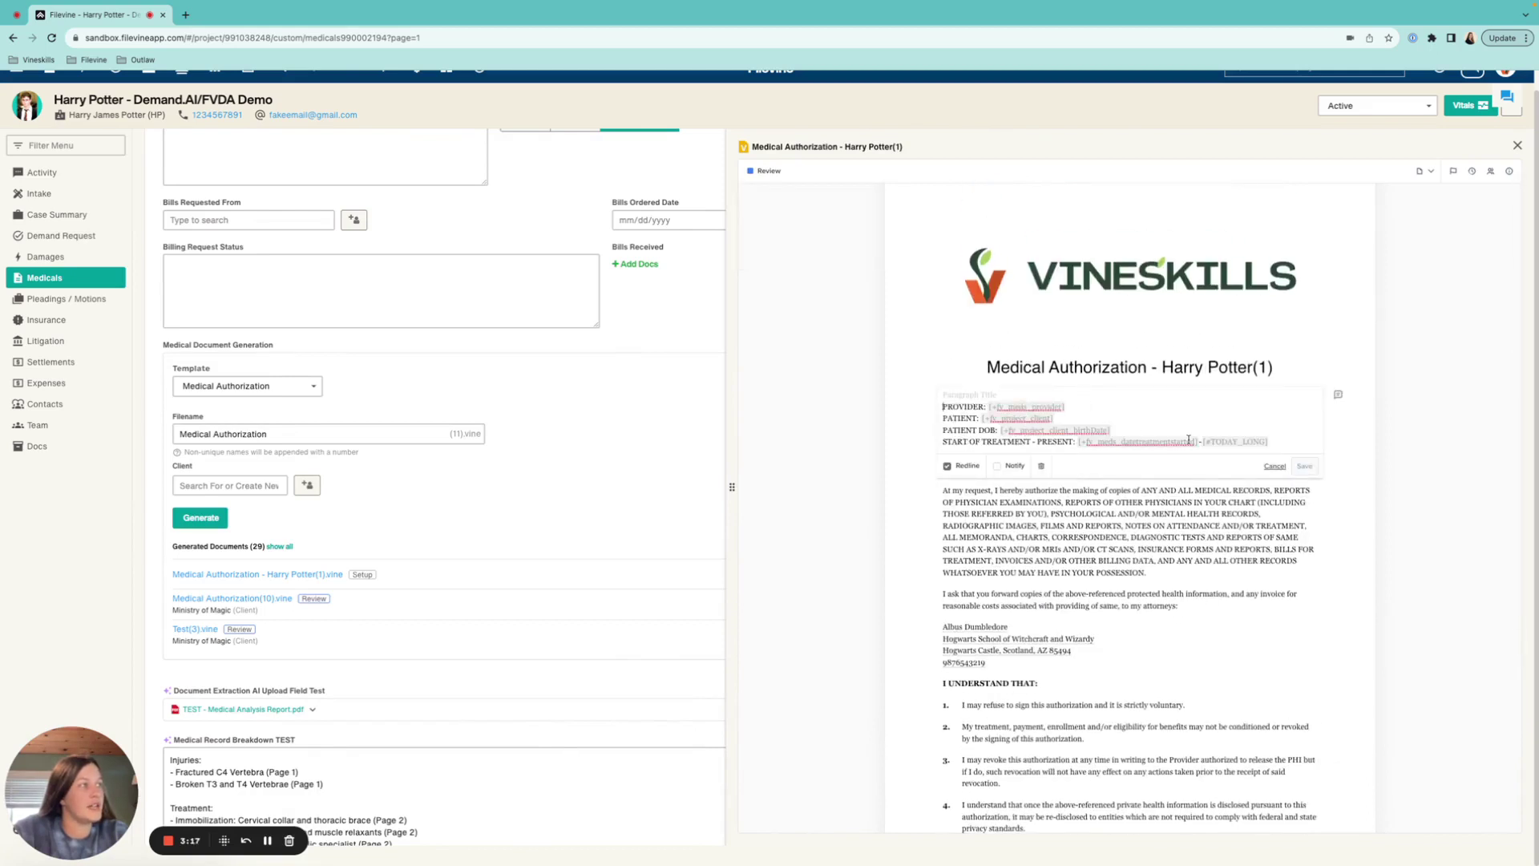
left_click(1278, 468)
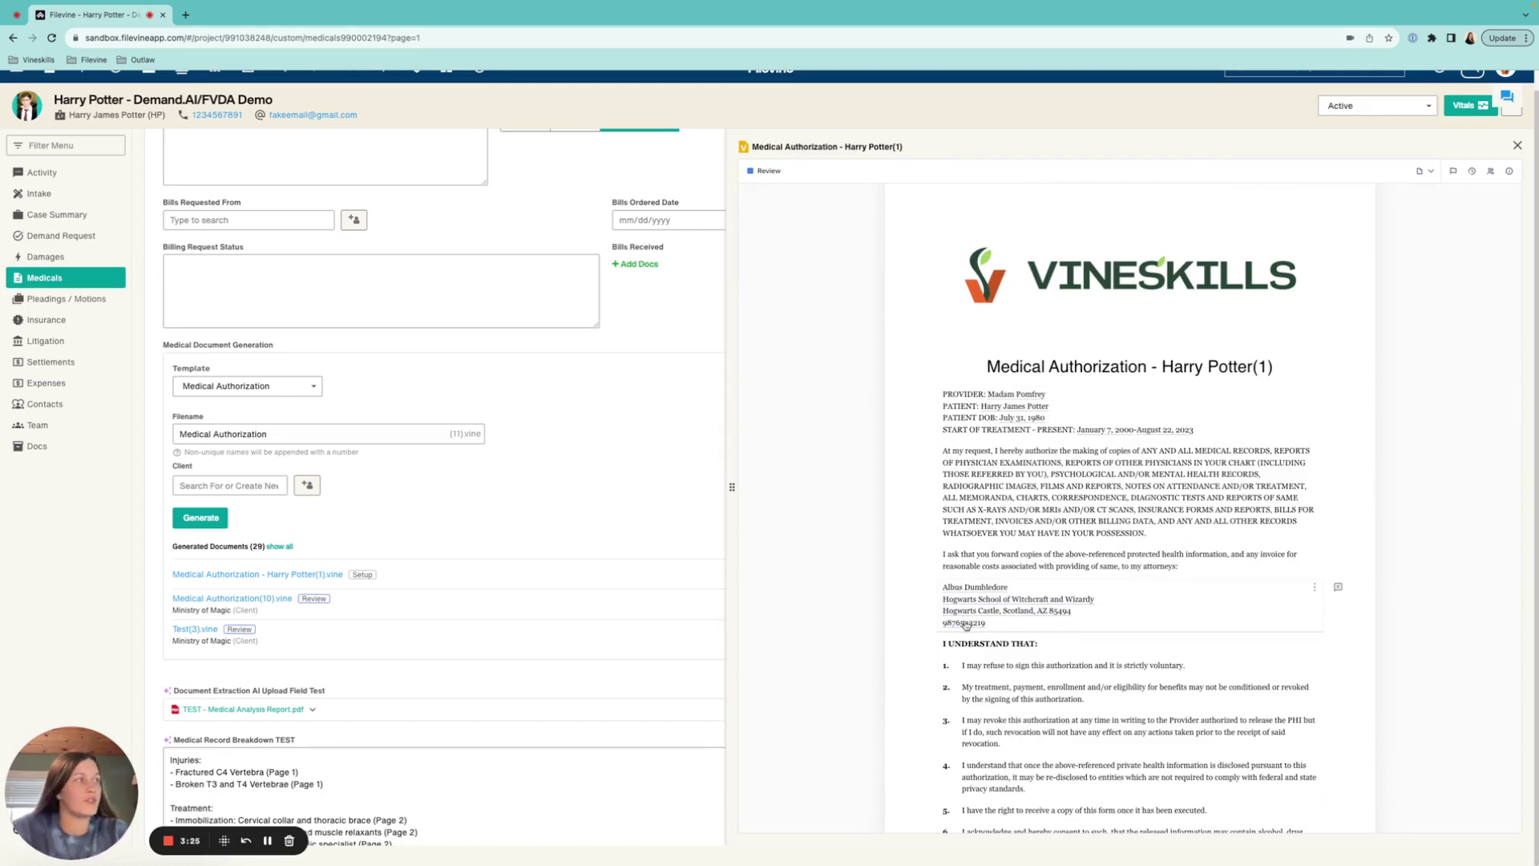
left_click(1169, 529)
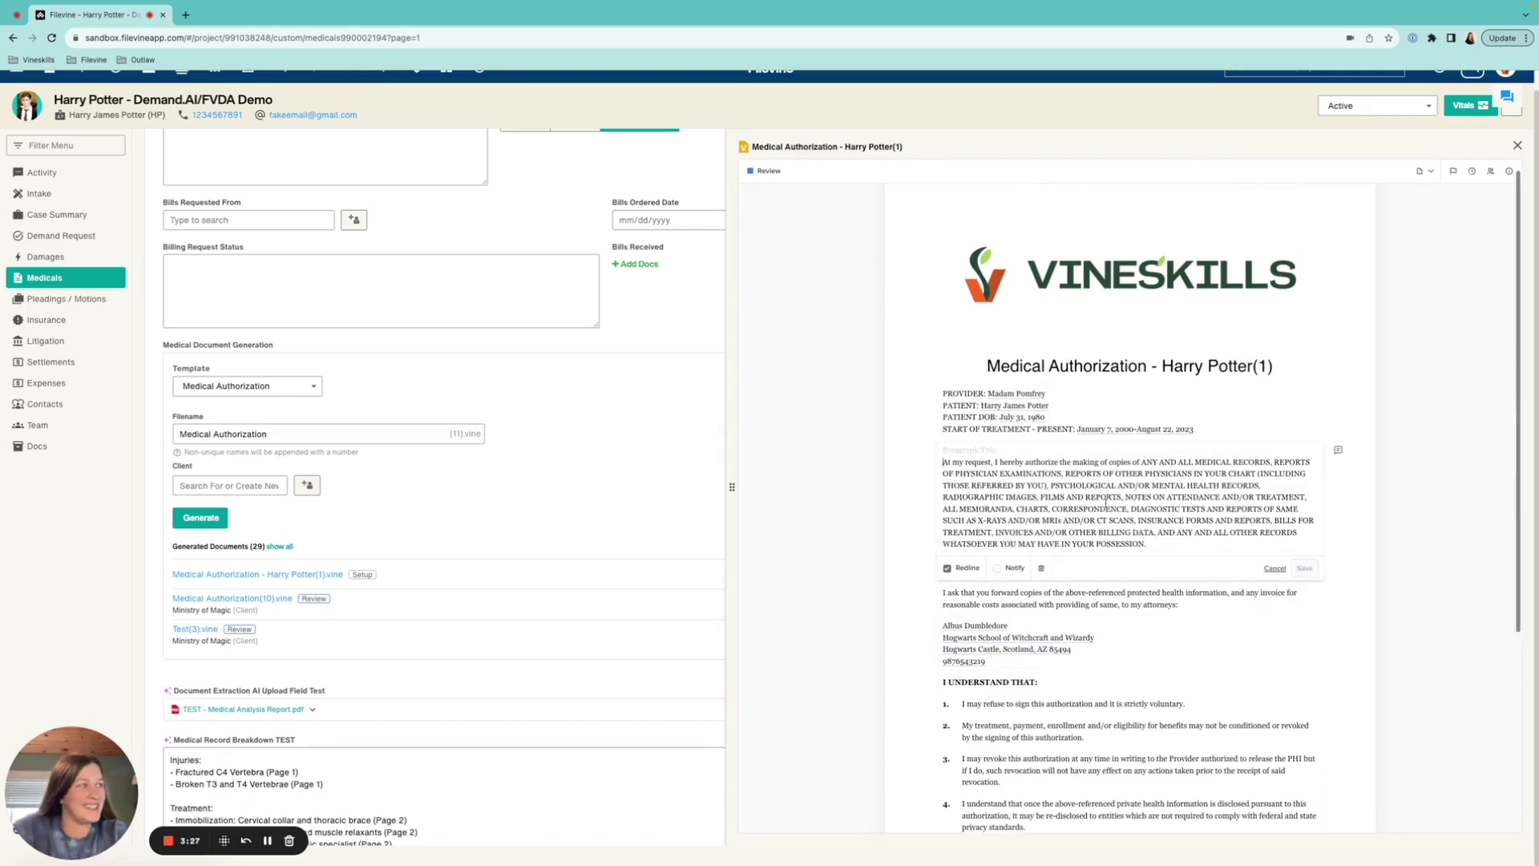
left_click(1274, 574)
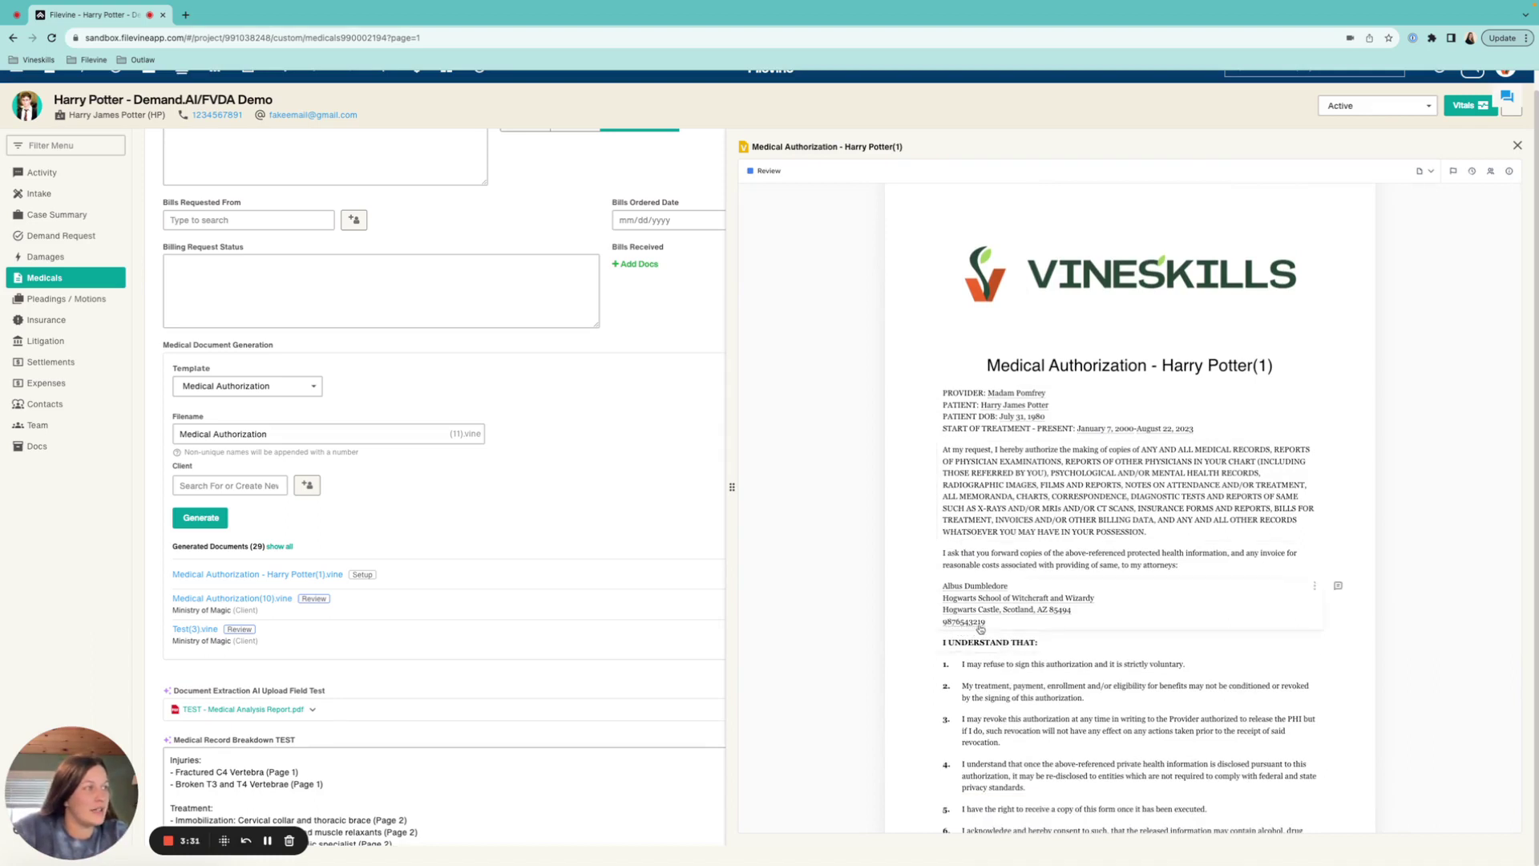
key("super+equal")
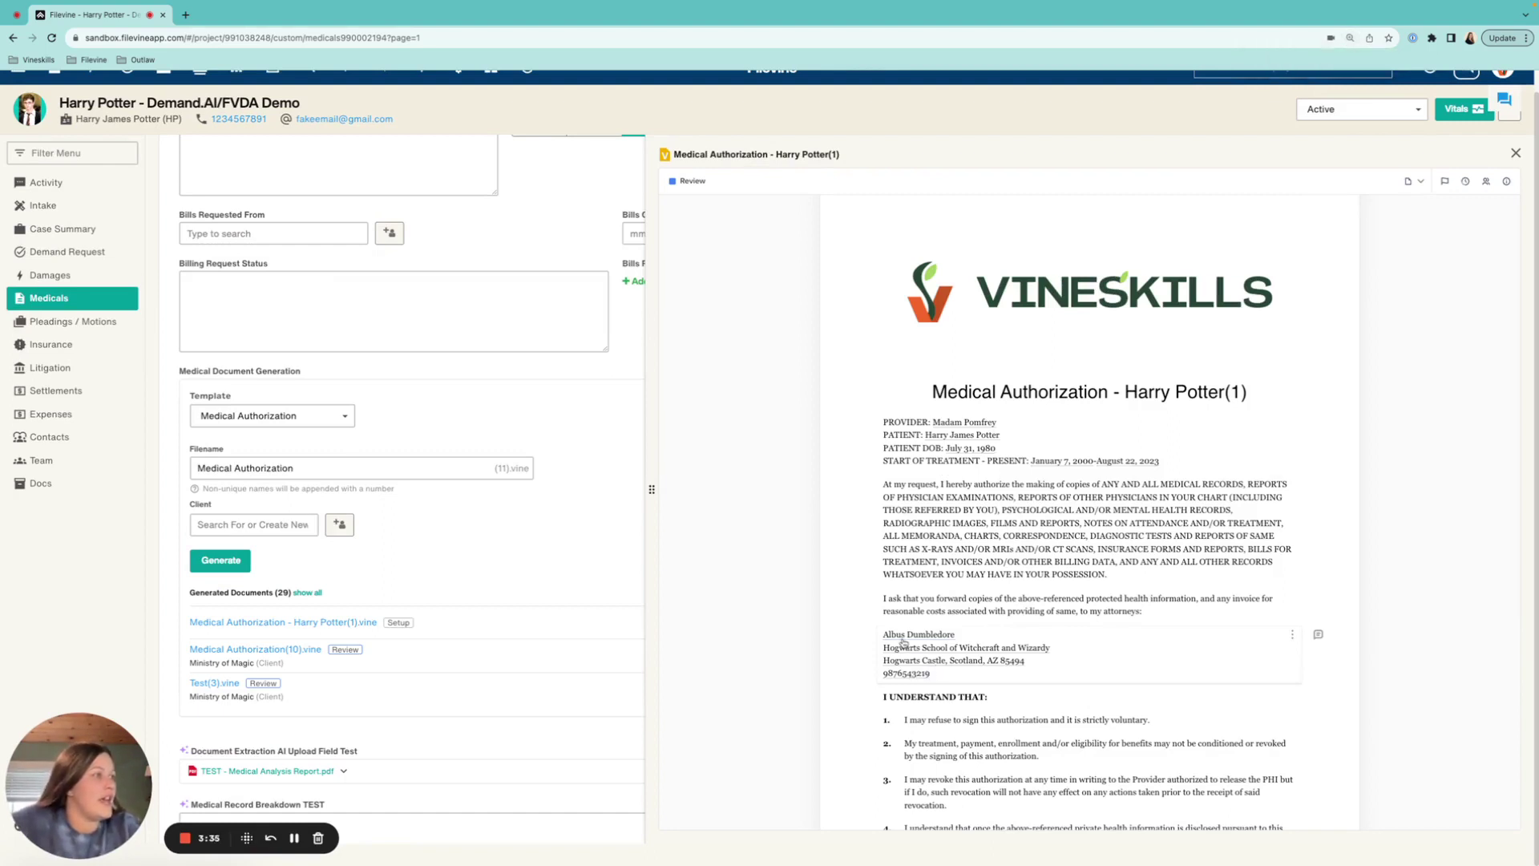
left_click(1088, 657)
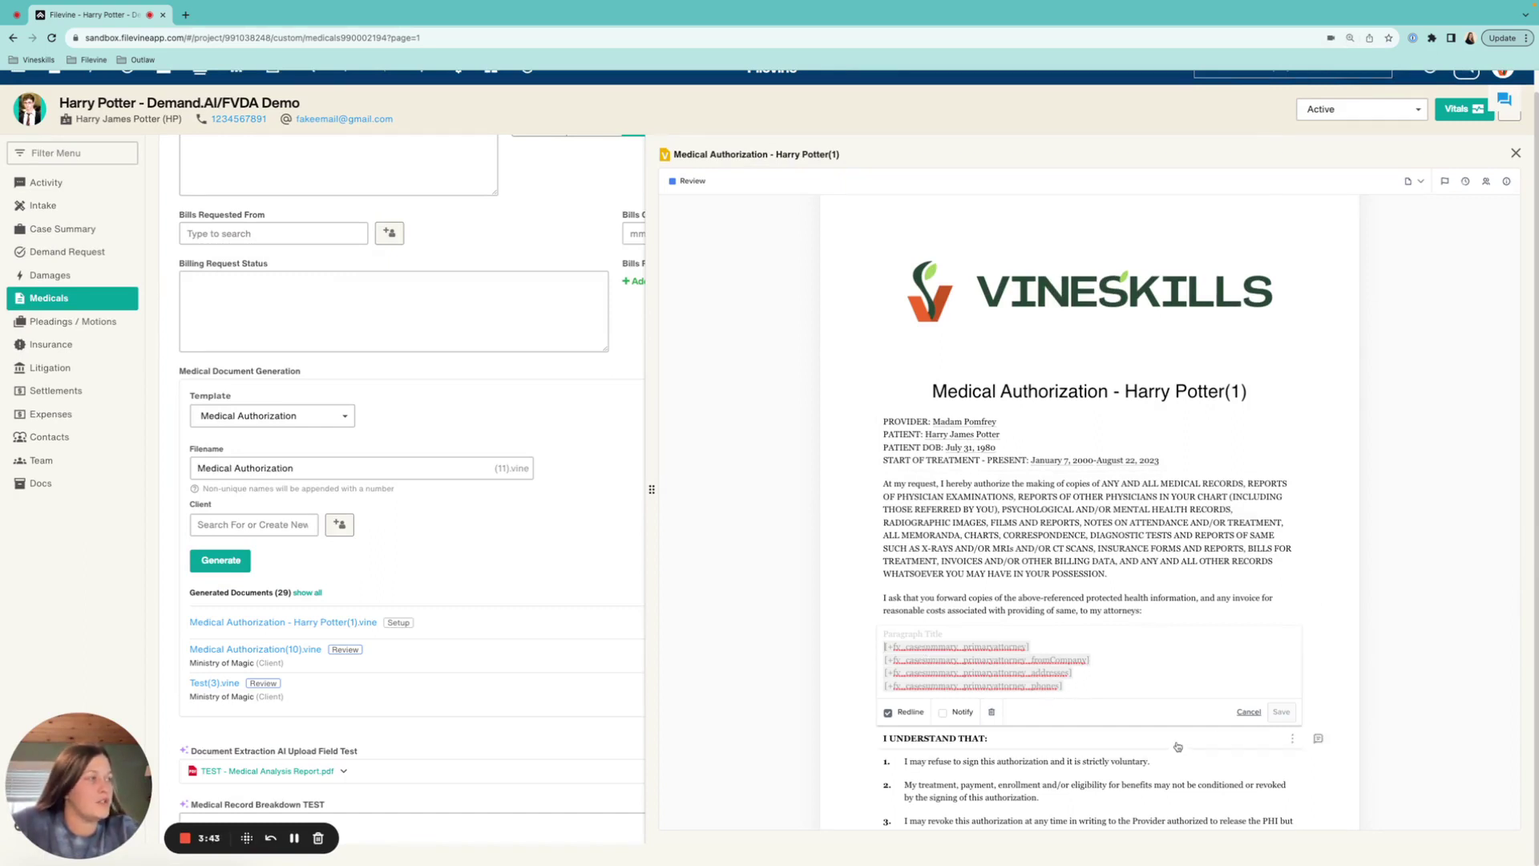
left_click(1248, 711)
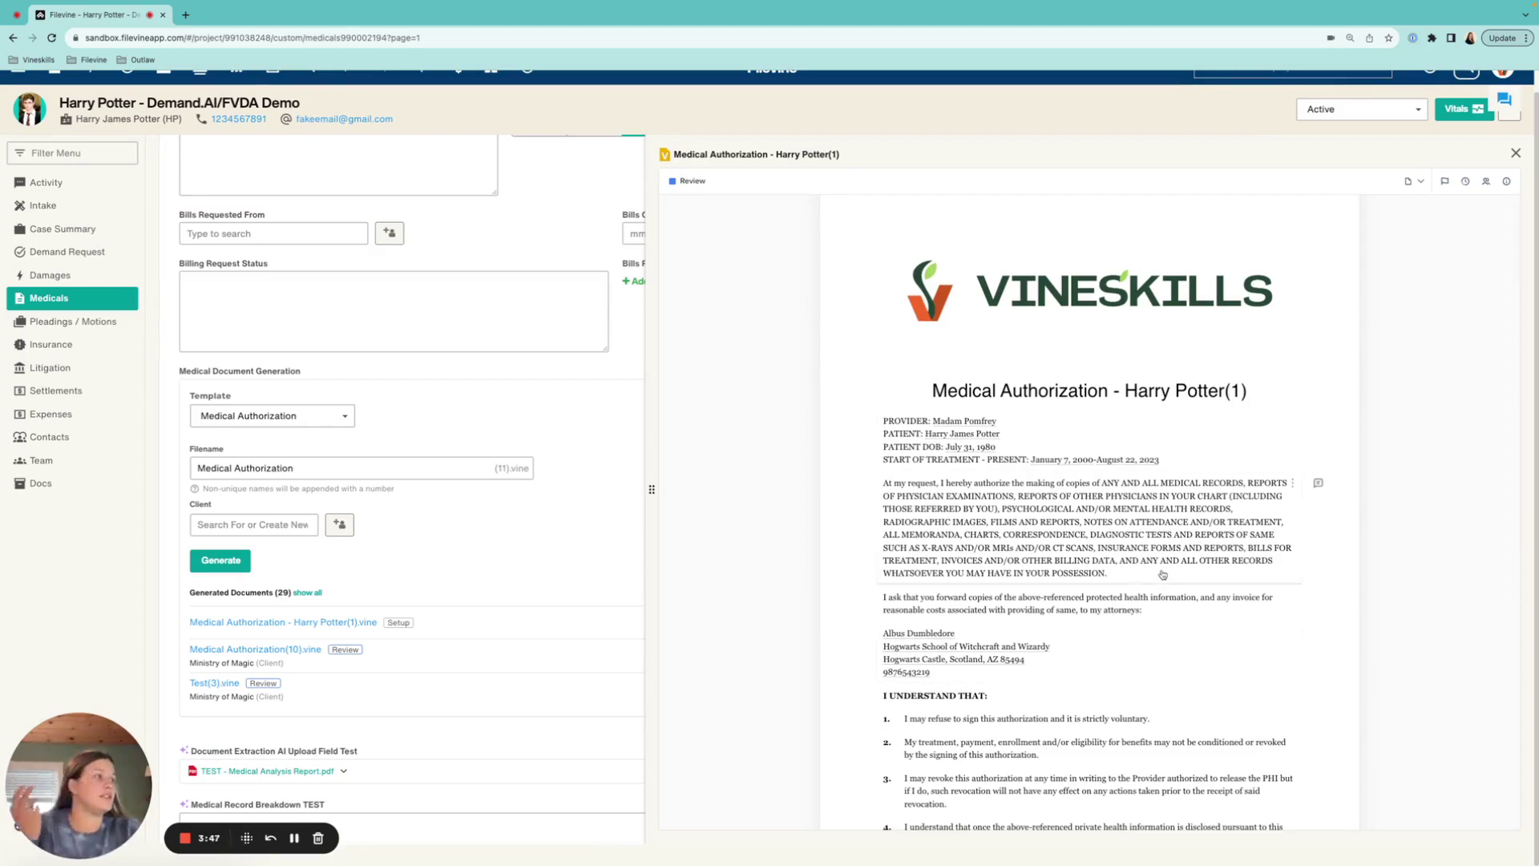
scroll(1074, 581, "down", 5)
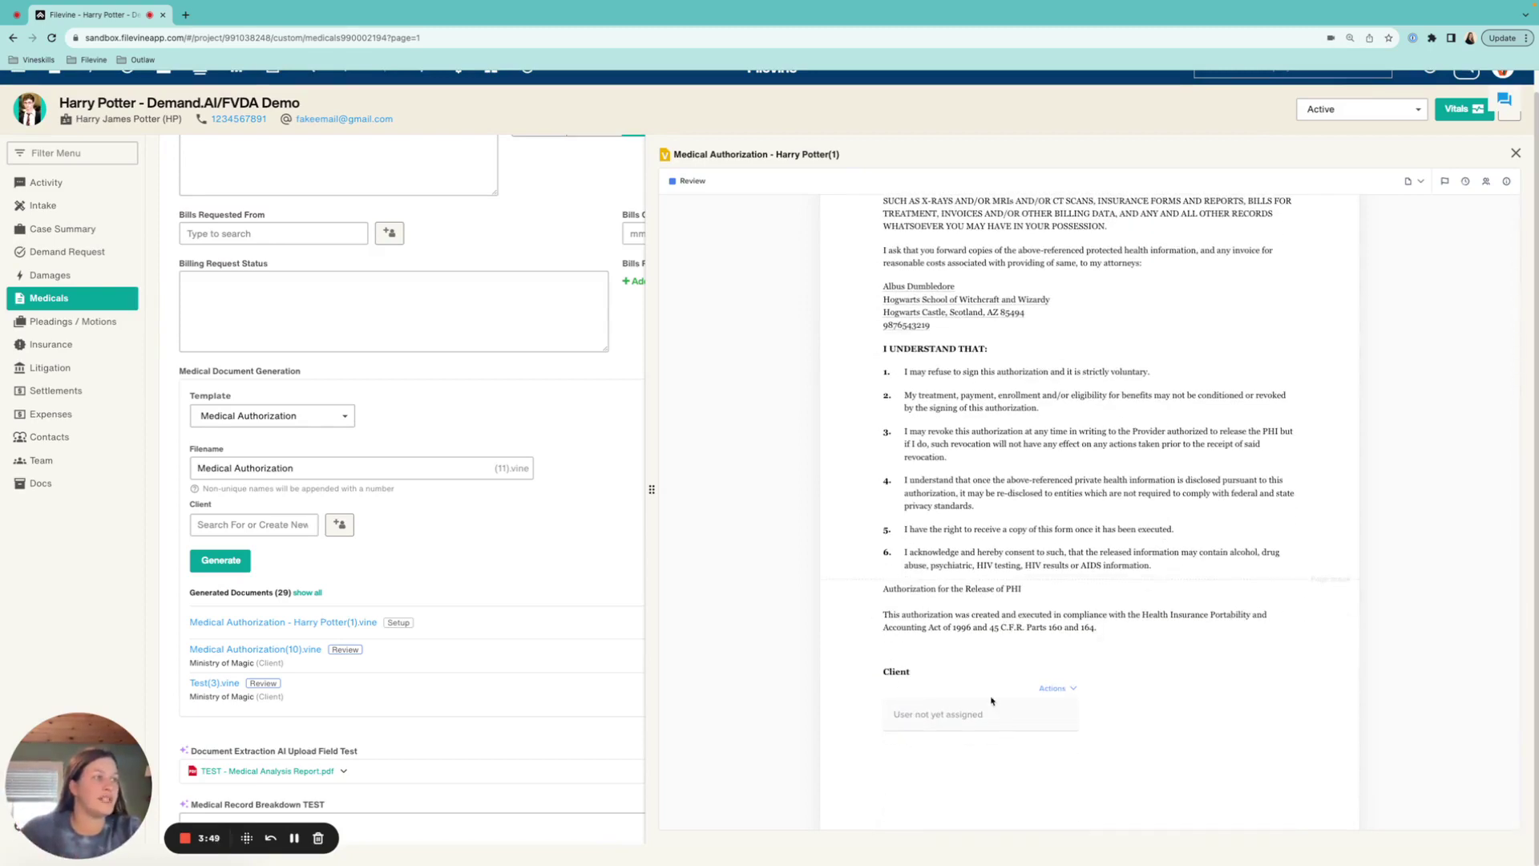
scroll(985, 517, "up", 6)
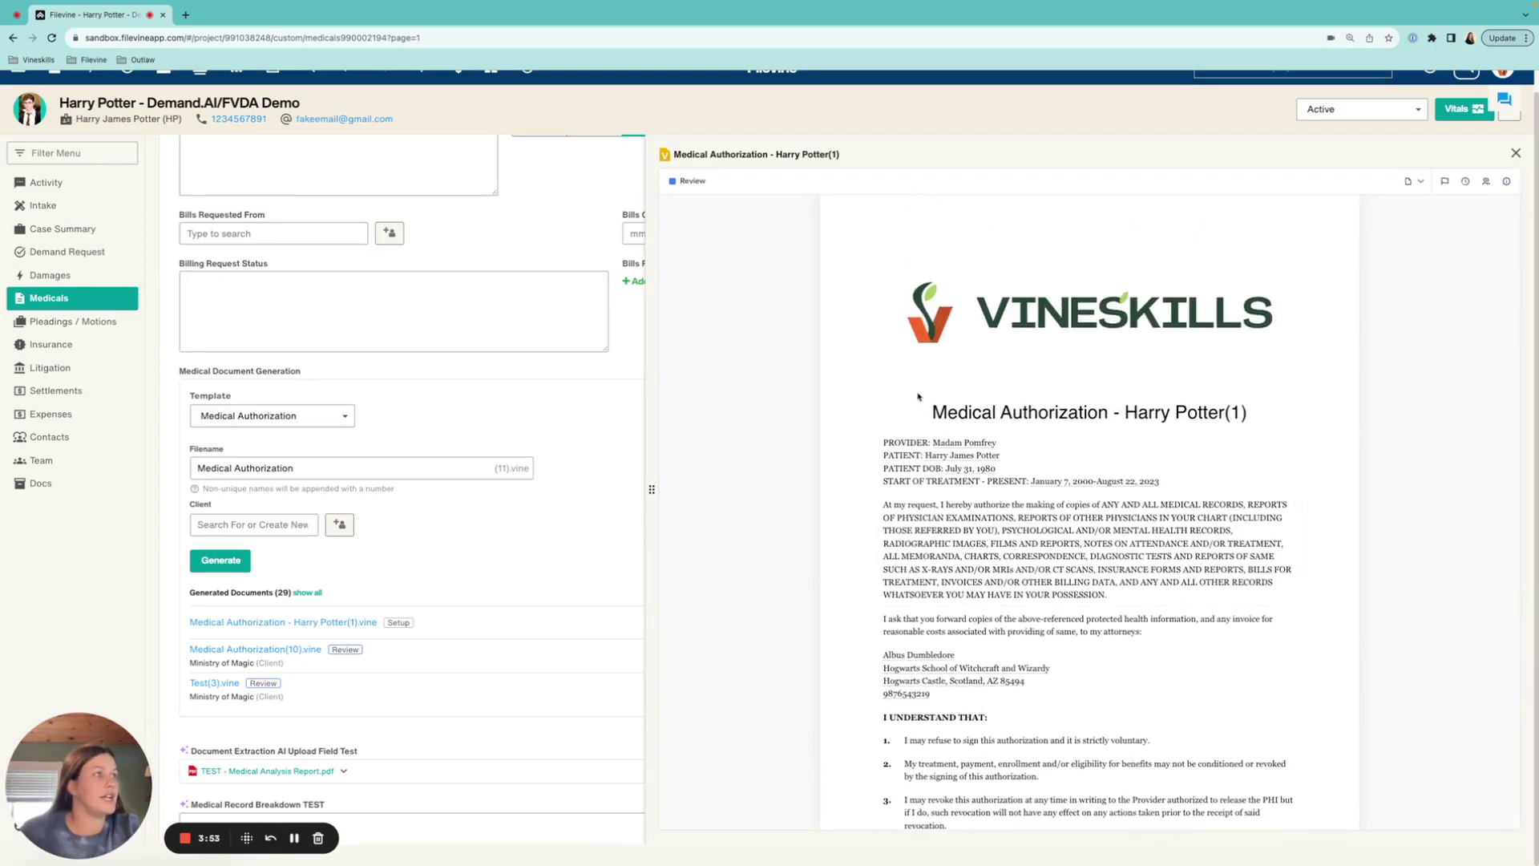
mouse_move(684, 181)
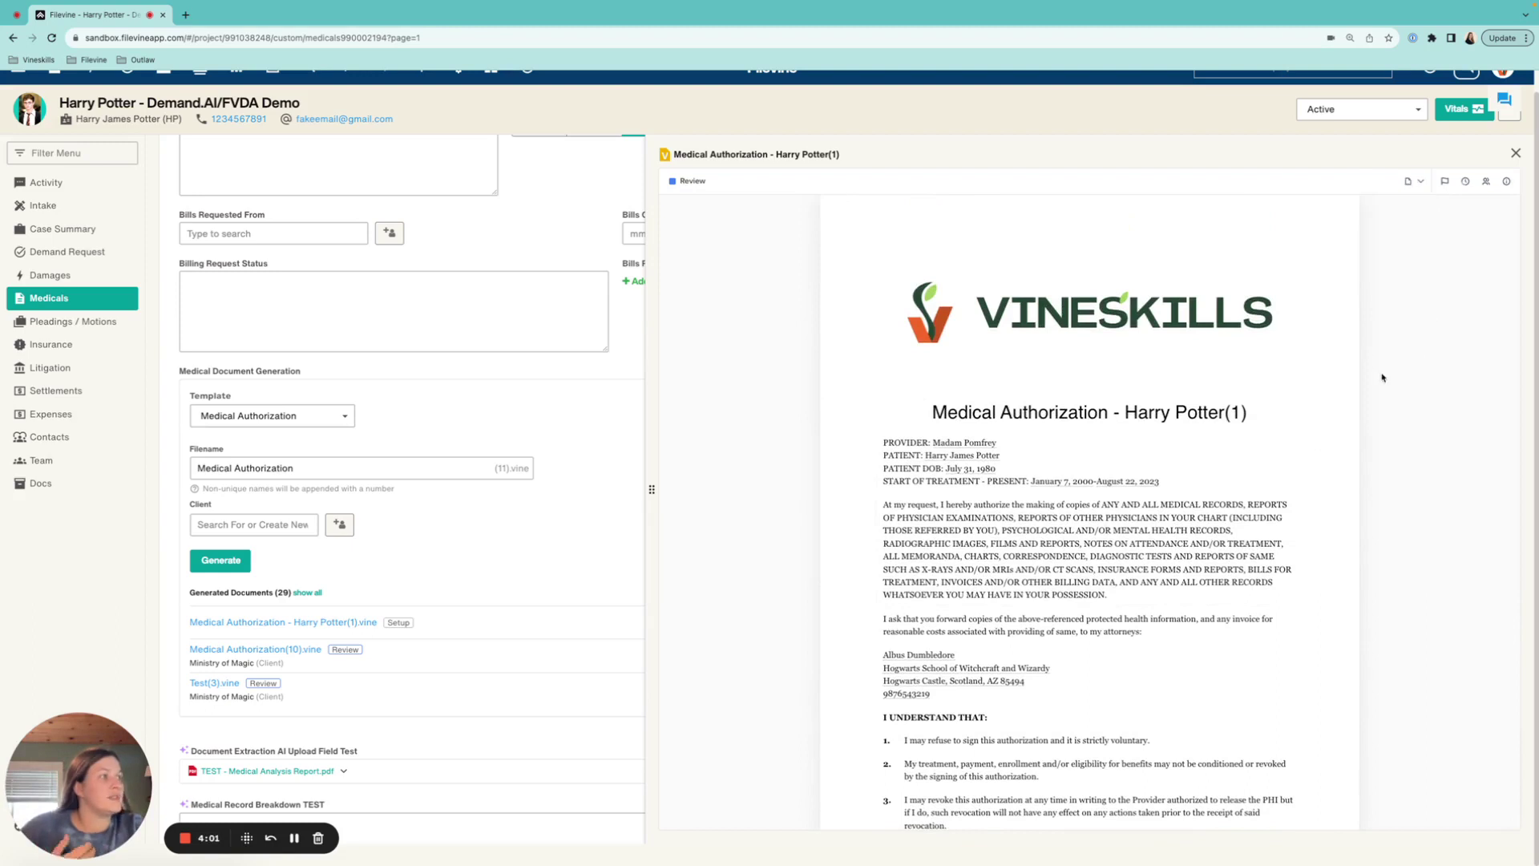
With Redline off, add 'alskdjf alskdfjalskjdfa' after 'attorneys:' and save it as version V2.
left_click(1486, 181)
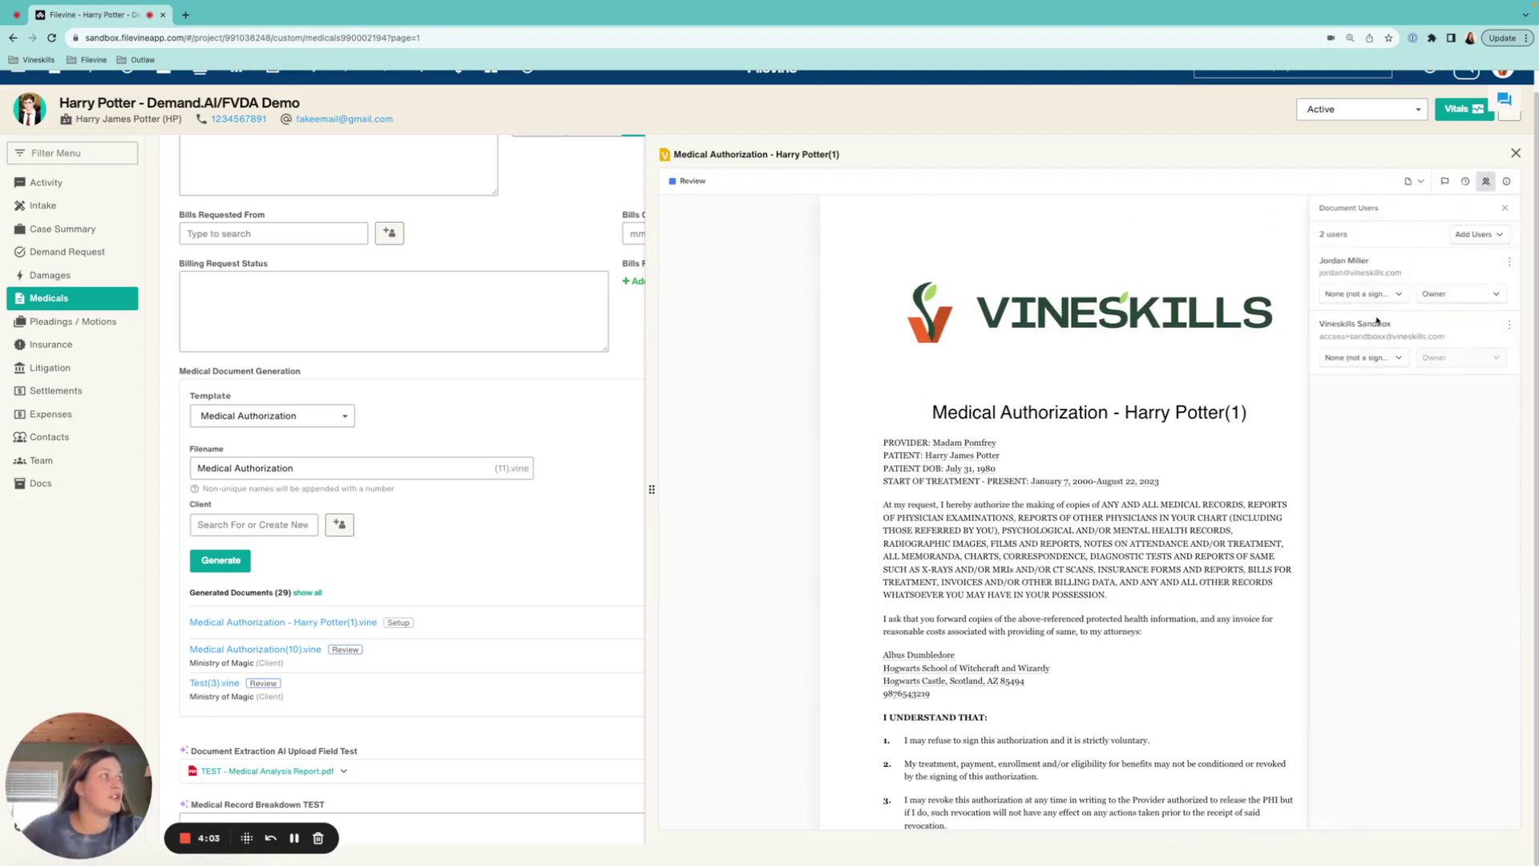
left_click(1486, 182)
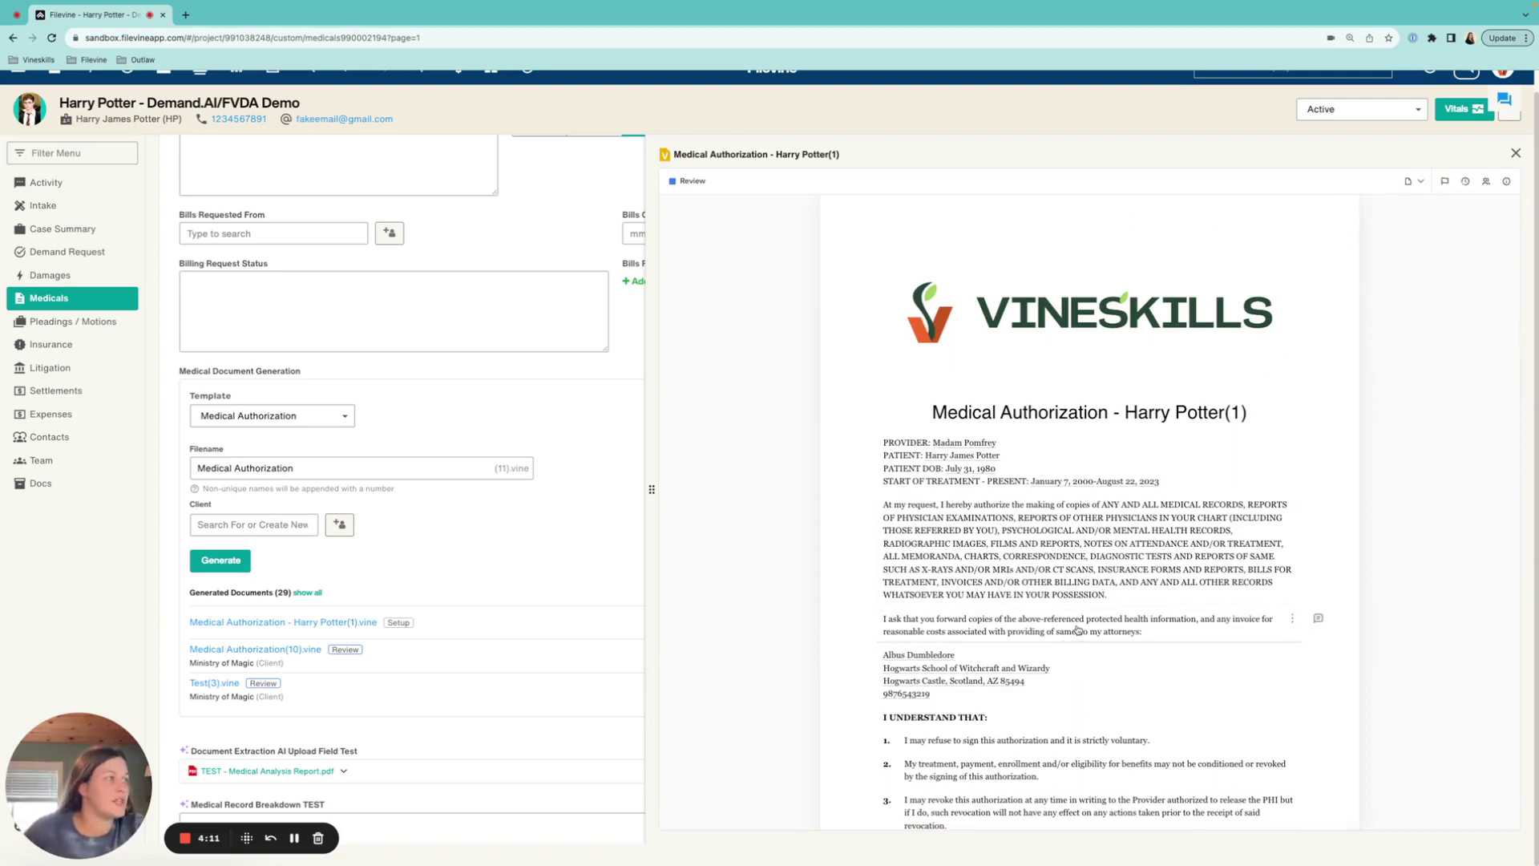
left_click(1077, 630)
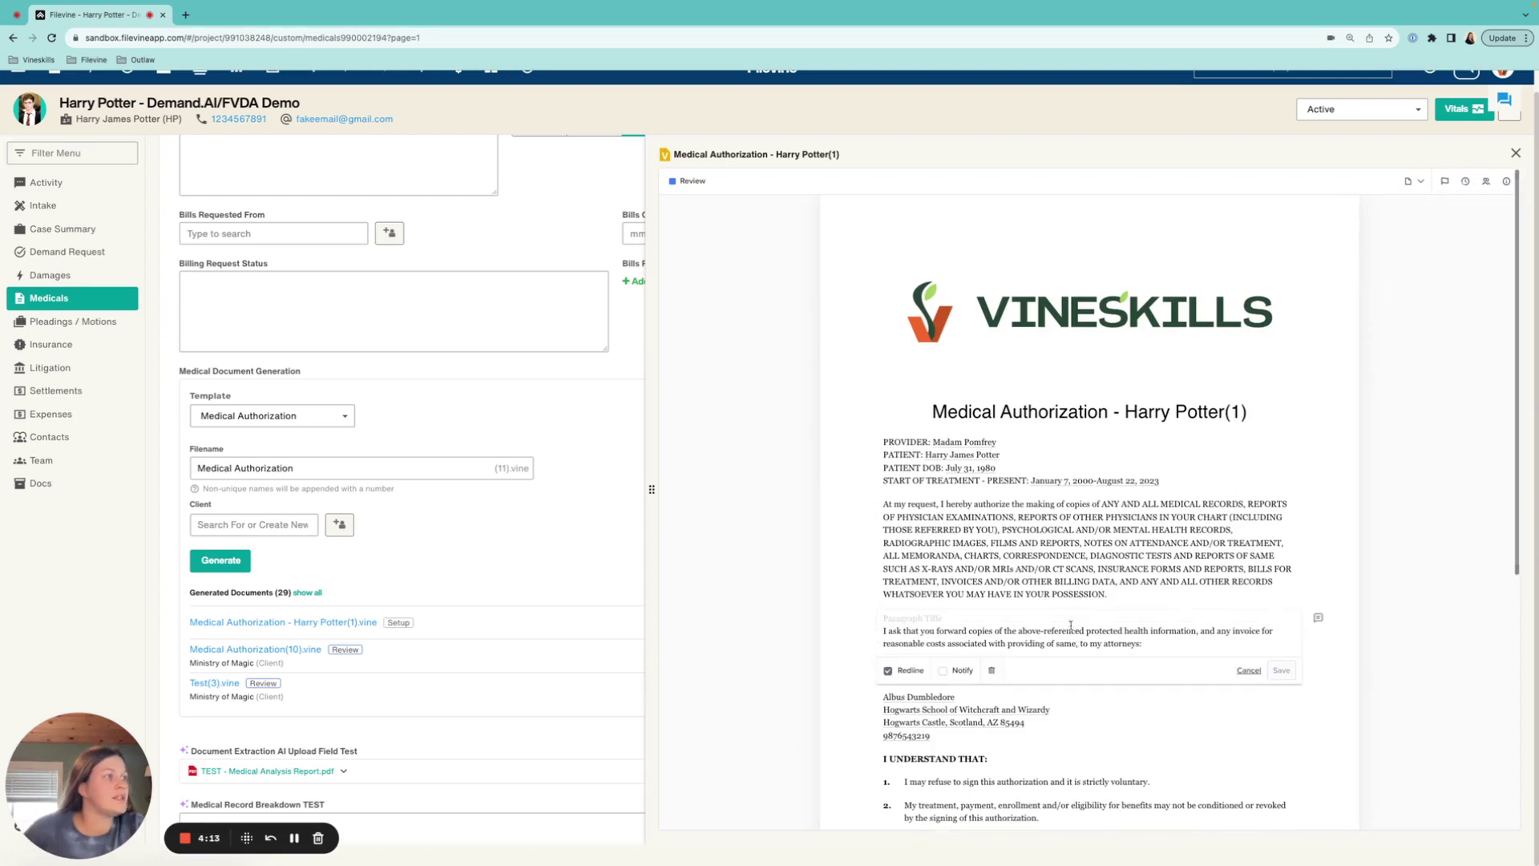
left_click(888, 671)
left_click(1186, 645)
type("alskdjf alskdfjalskjdfa")
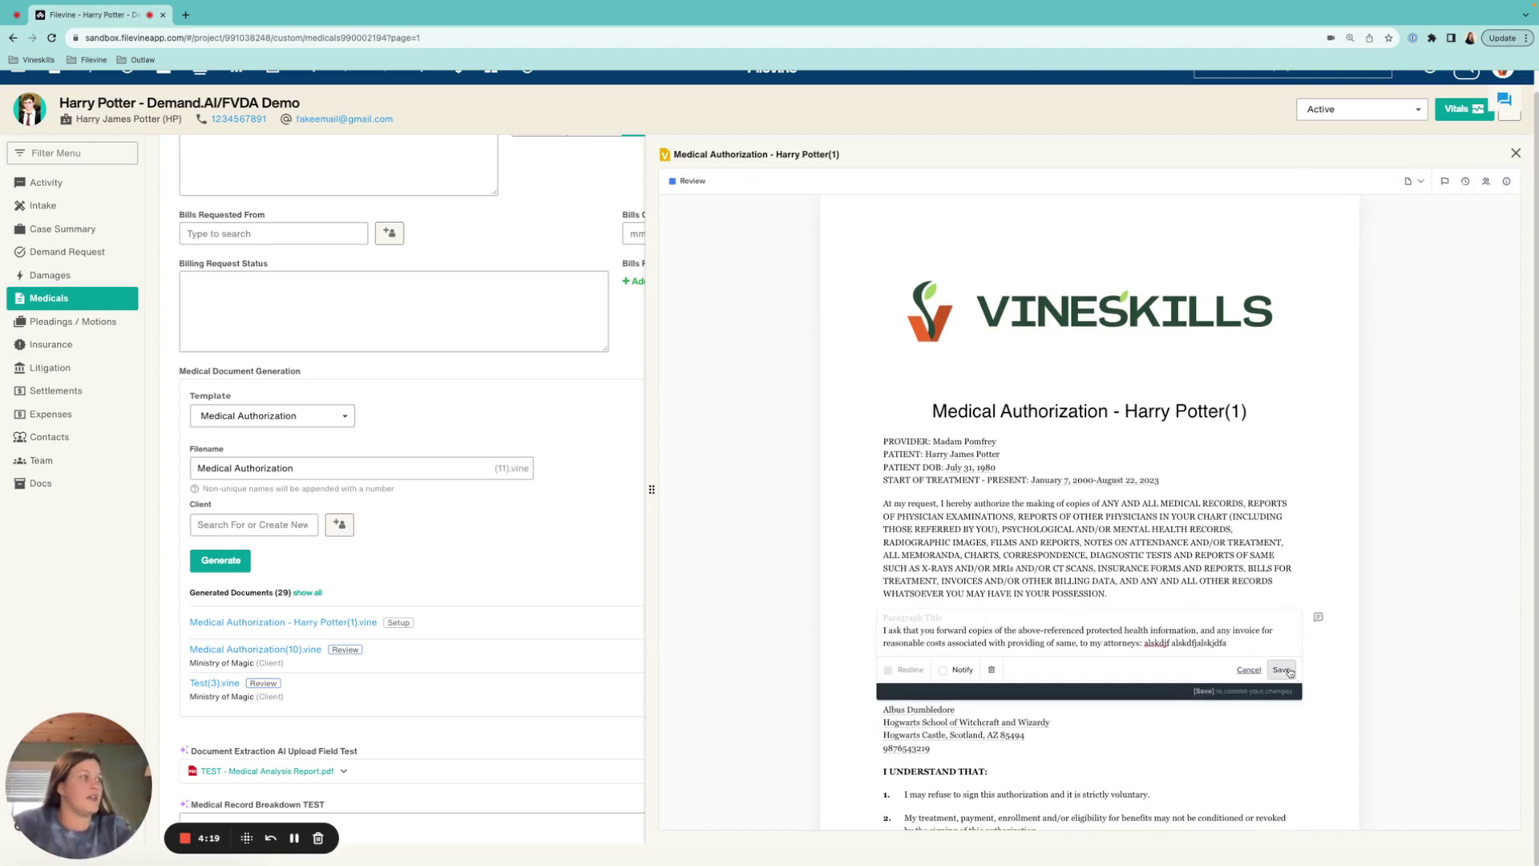
left_click(1281, 670)
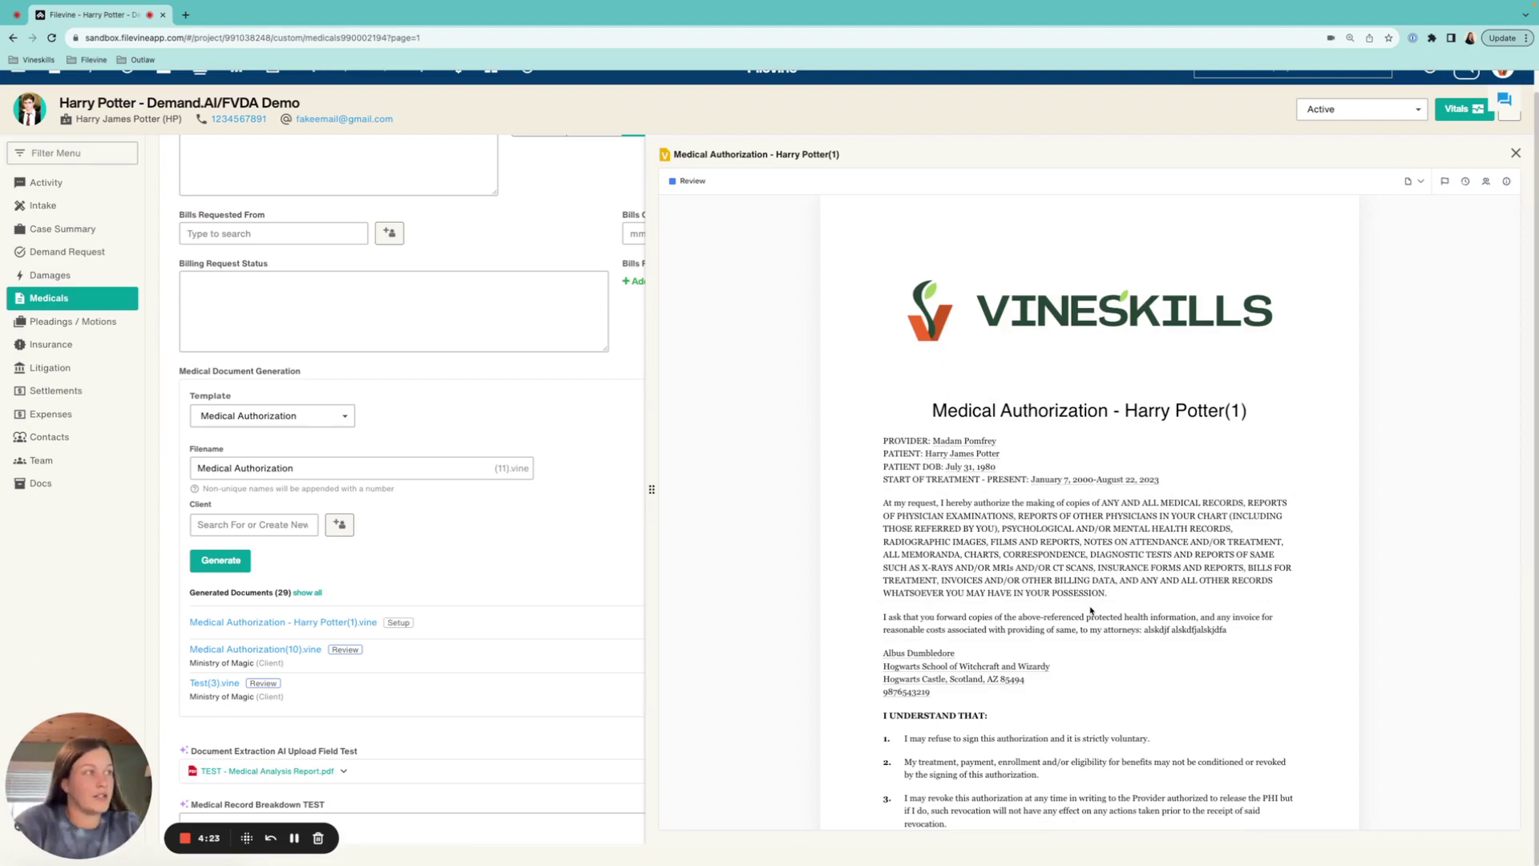
left_click(1229, 631)
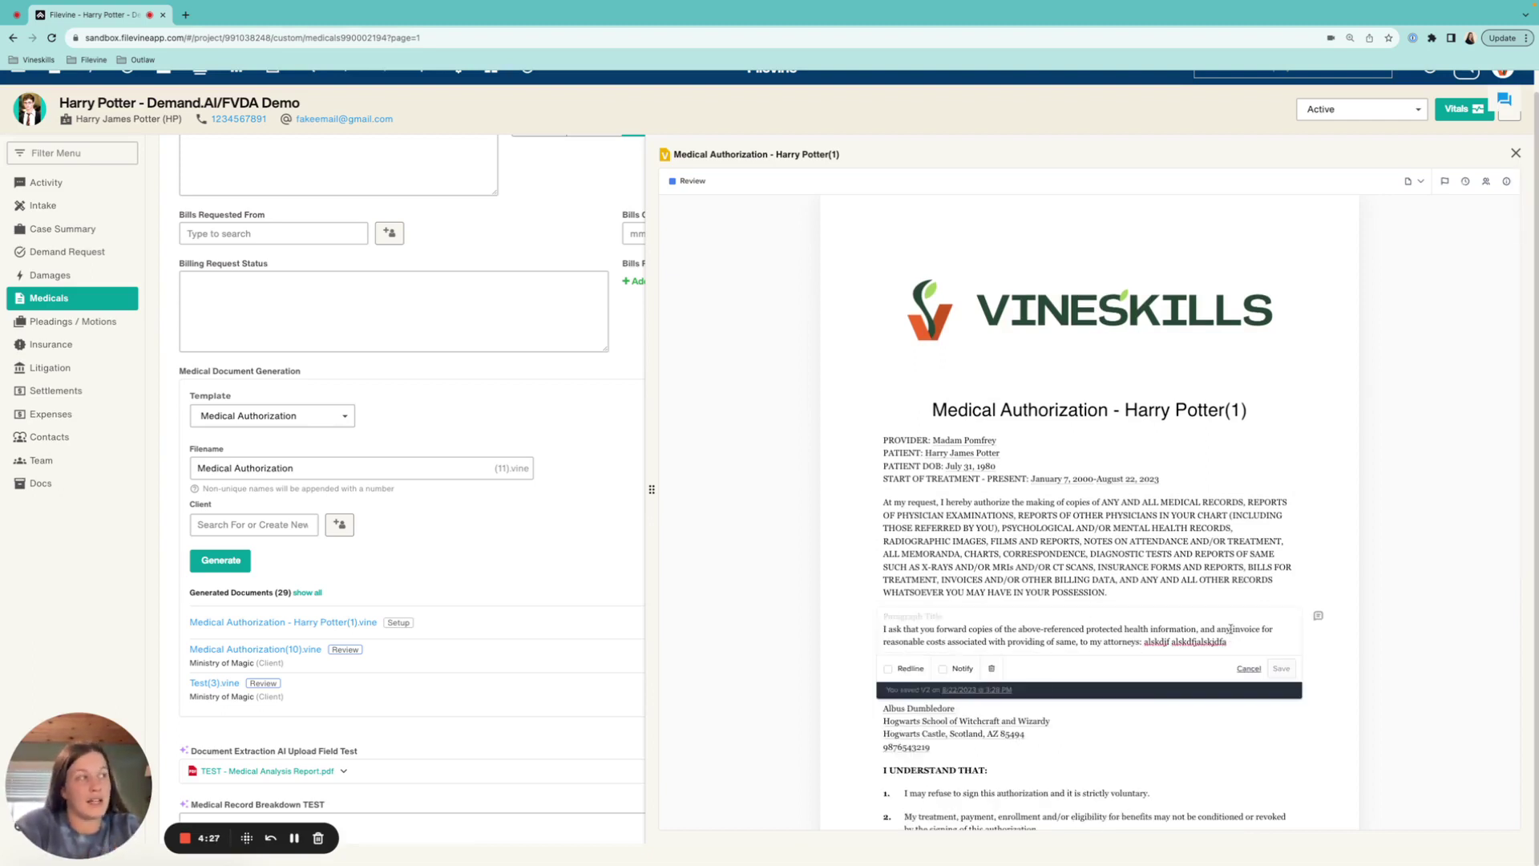
Redline-delete 'I ask that you forward copies of the above', save as V3, and enable Notify.
left_click(887, 669)
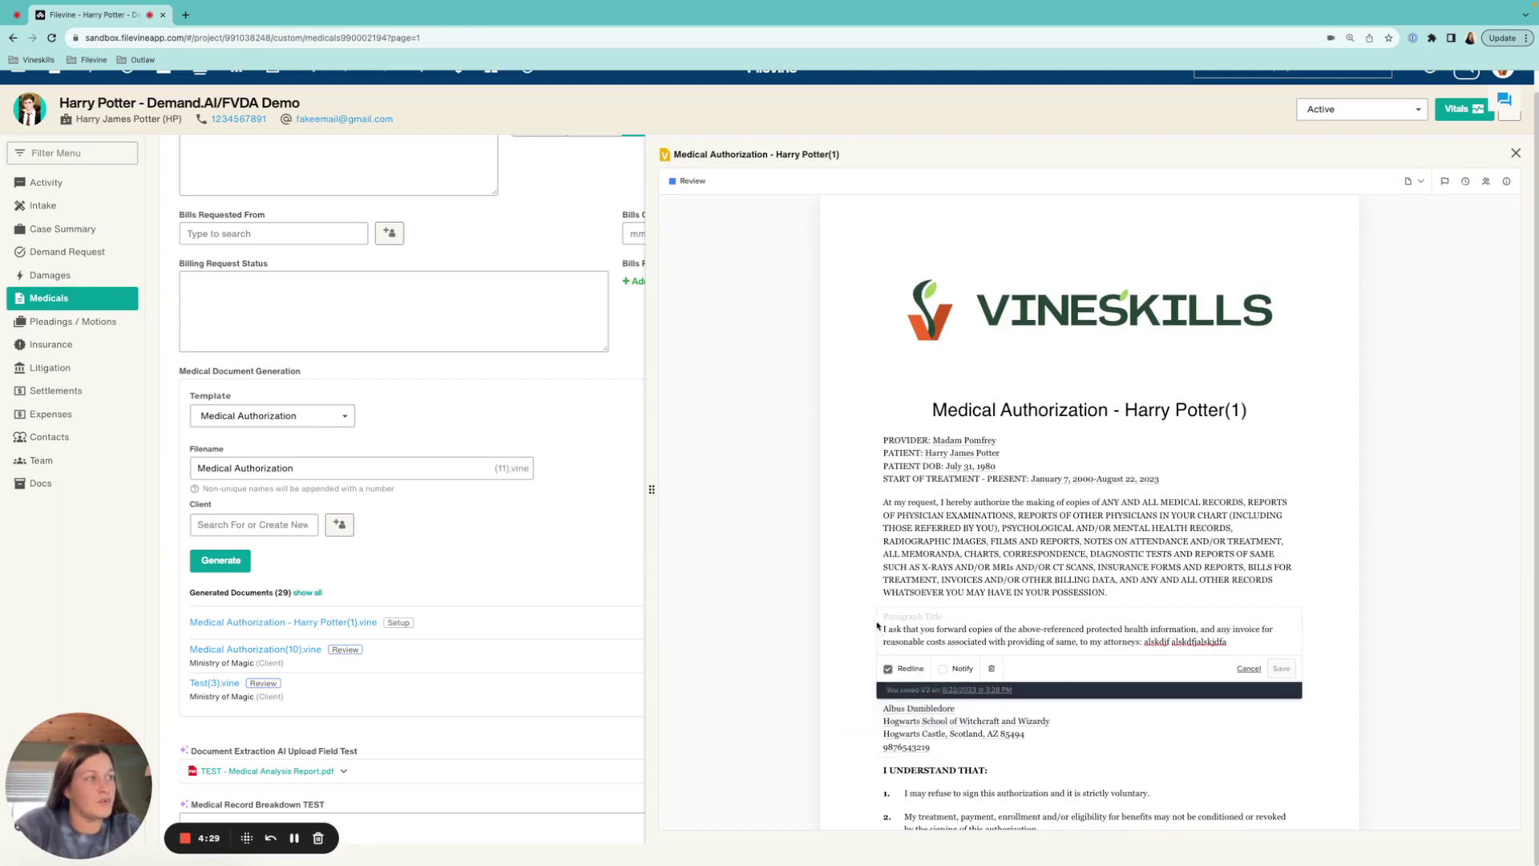
left_click_drag(883, 629, 1041, 629)
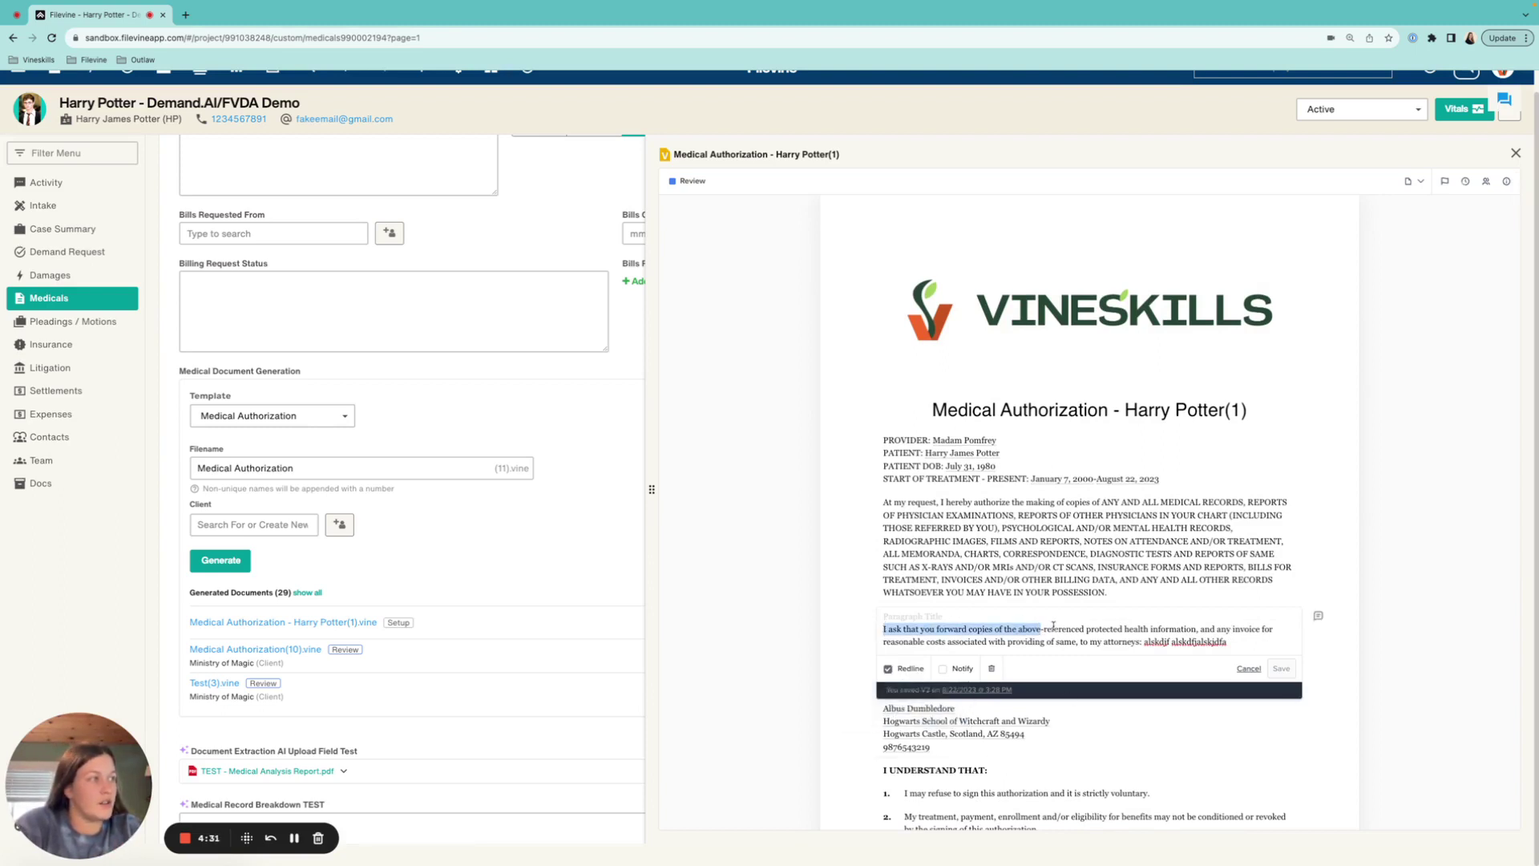
key("BackSpace")
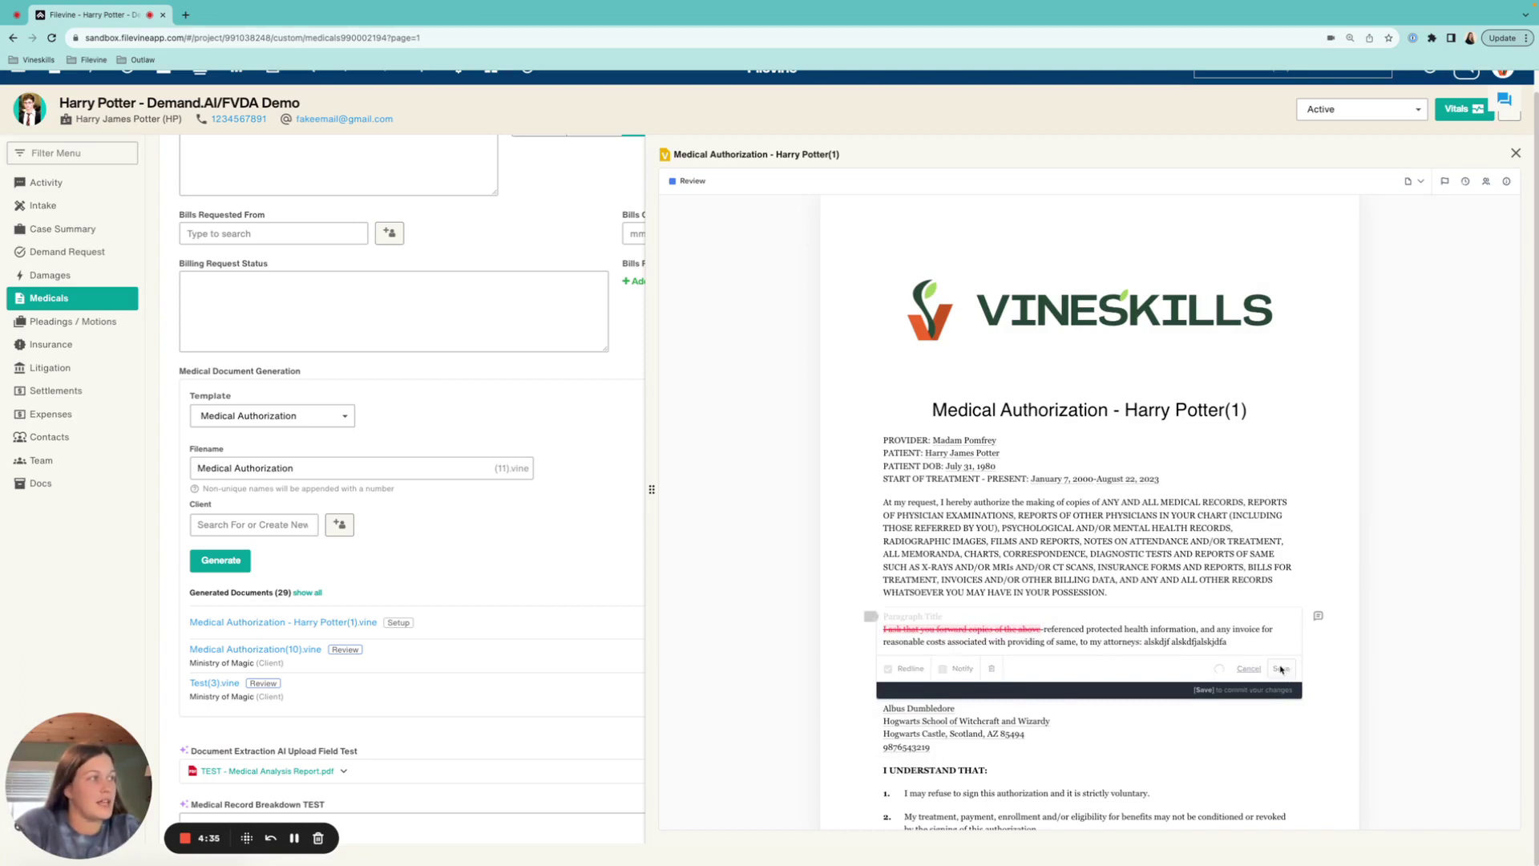
left_click(1281, 669)
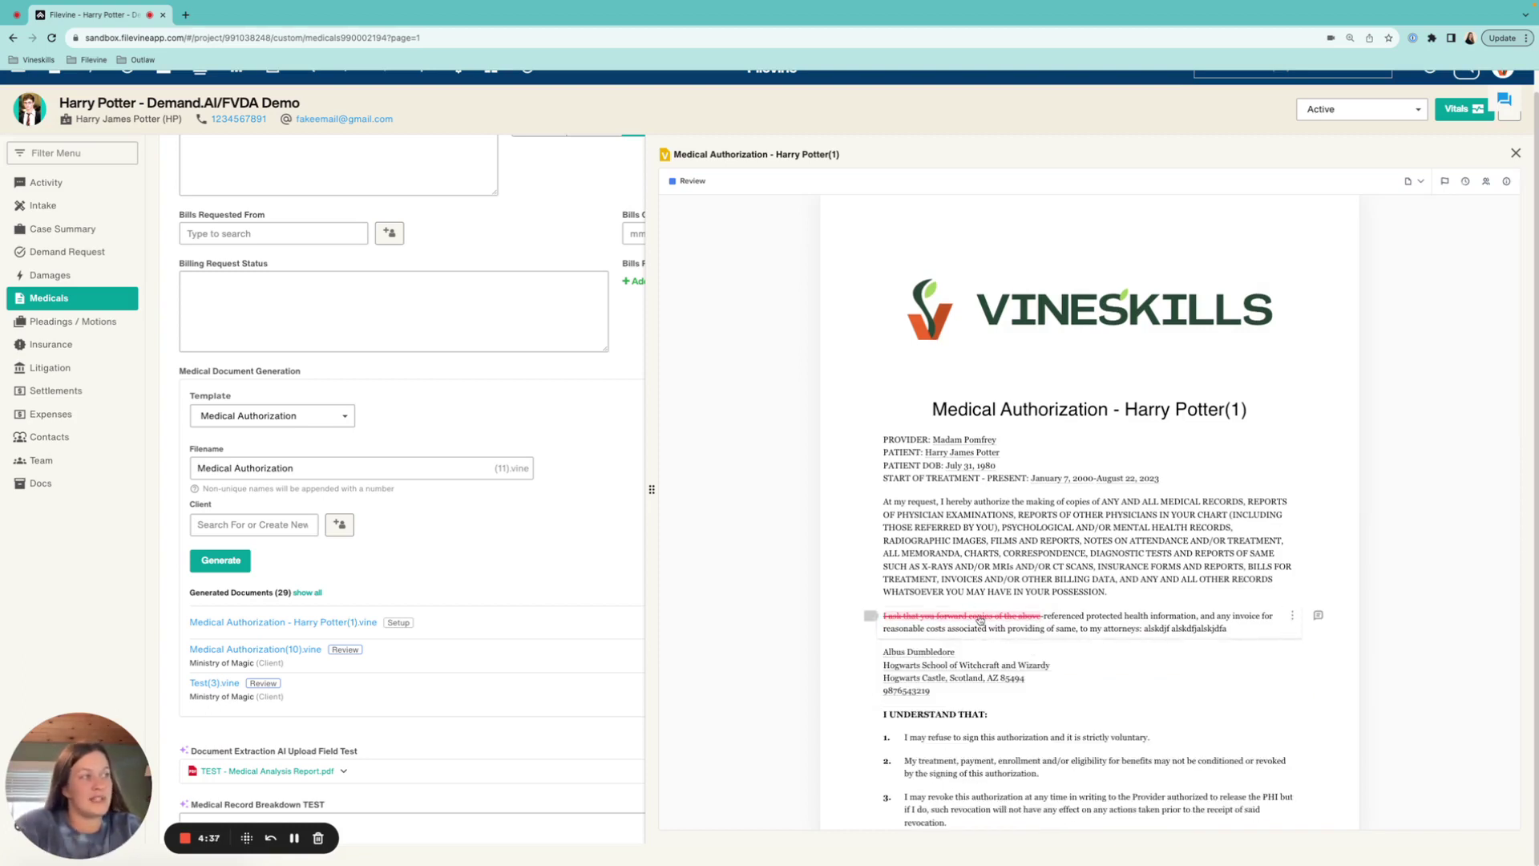
left_click(1252, 630)
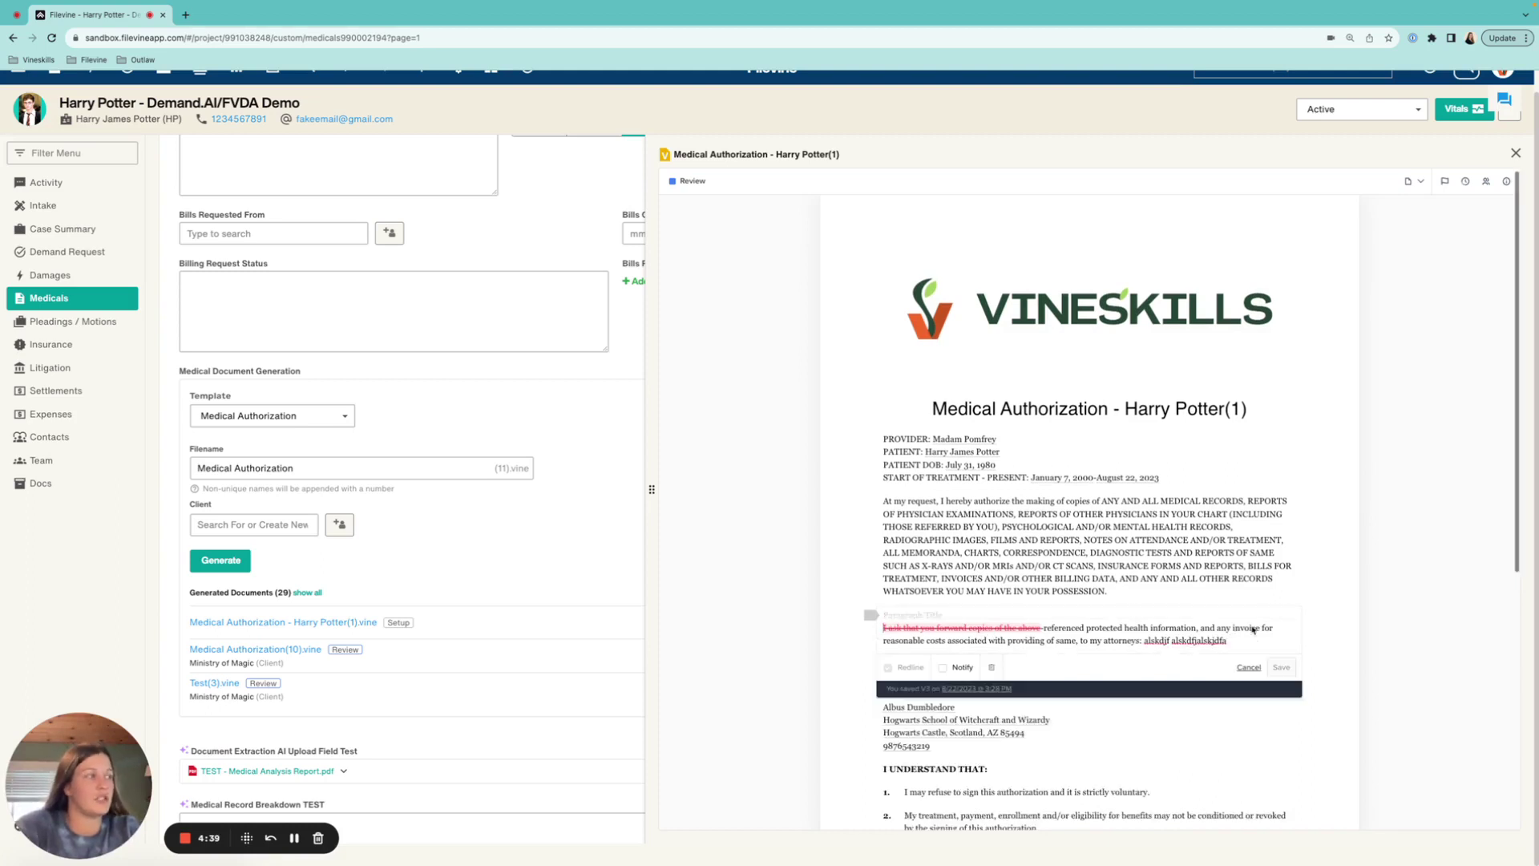
left_click(974, 668)
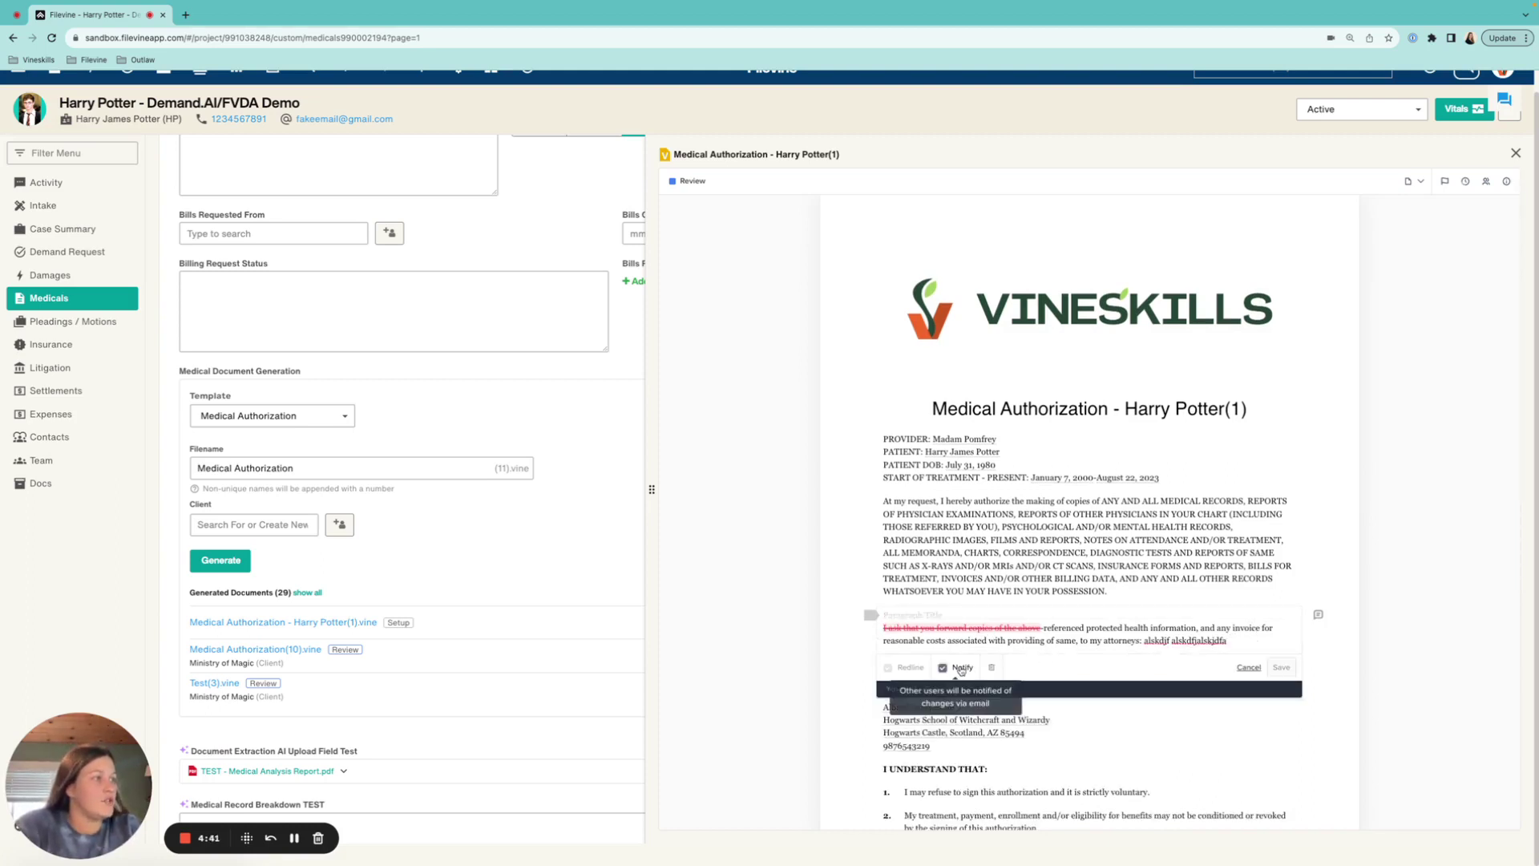
left_click(1485, 181)
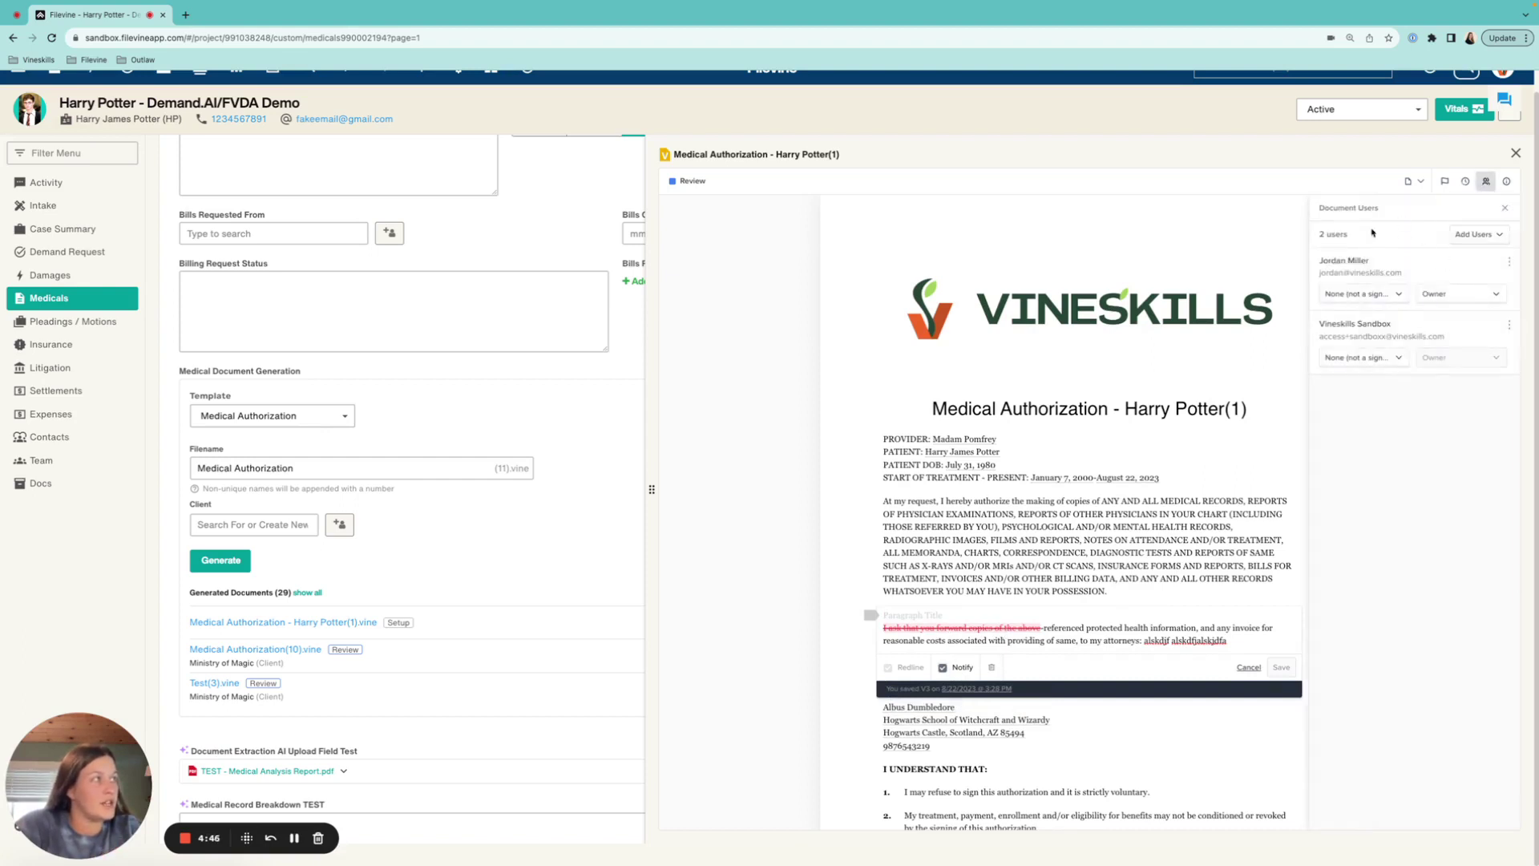
Post the comment 'please review' on the redlined forwarding paragraph.
left_click(1485, 181)
left_click(1258, 666)
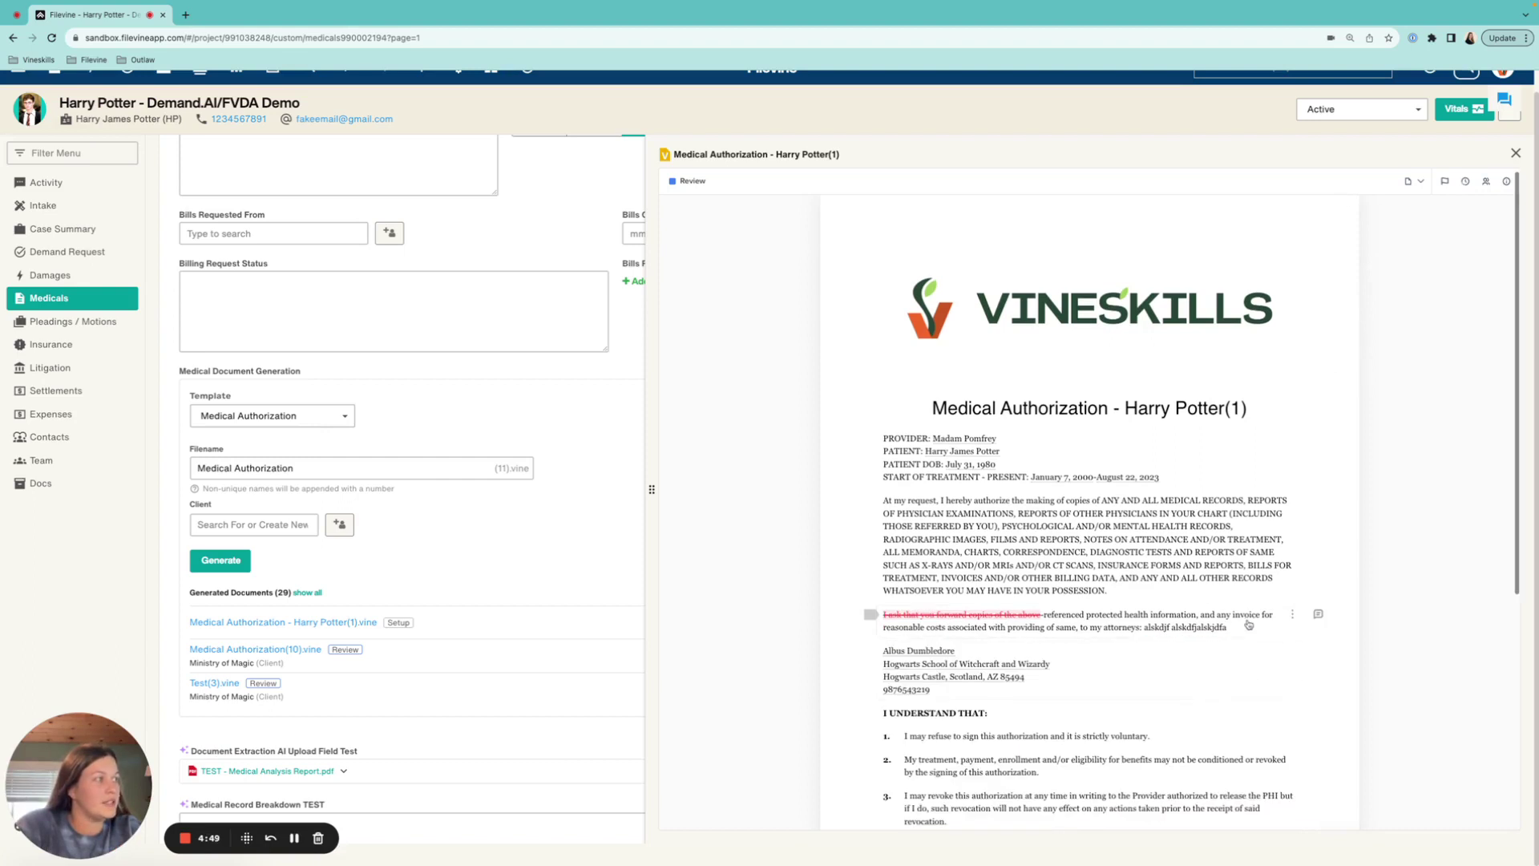
left_click(1319, 615)
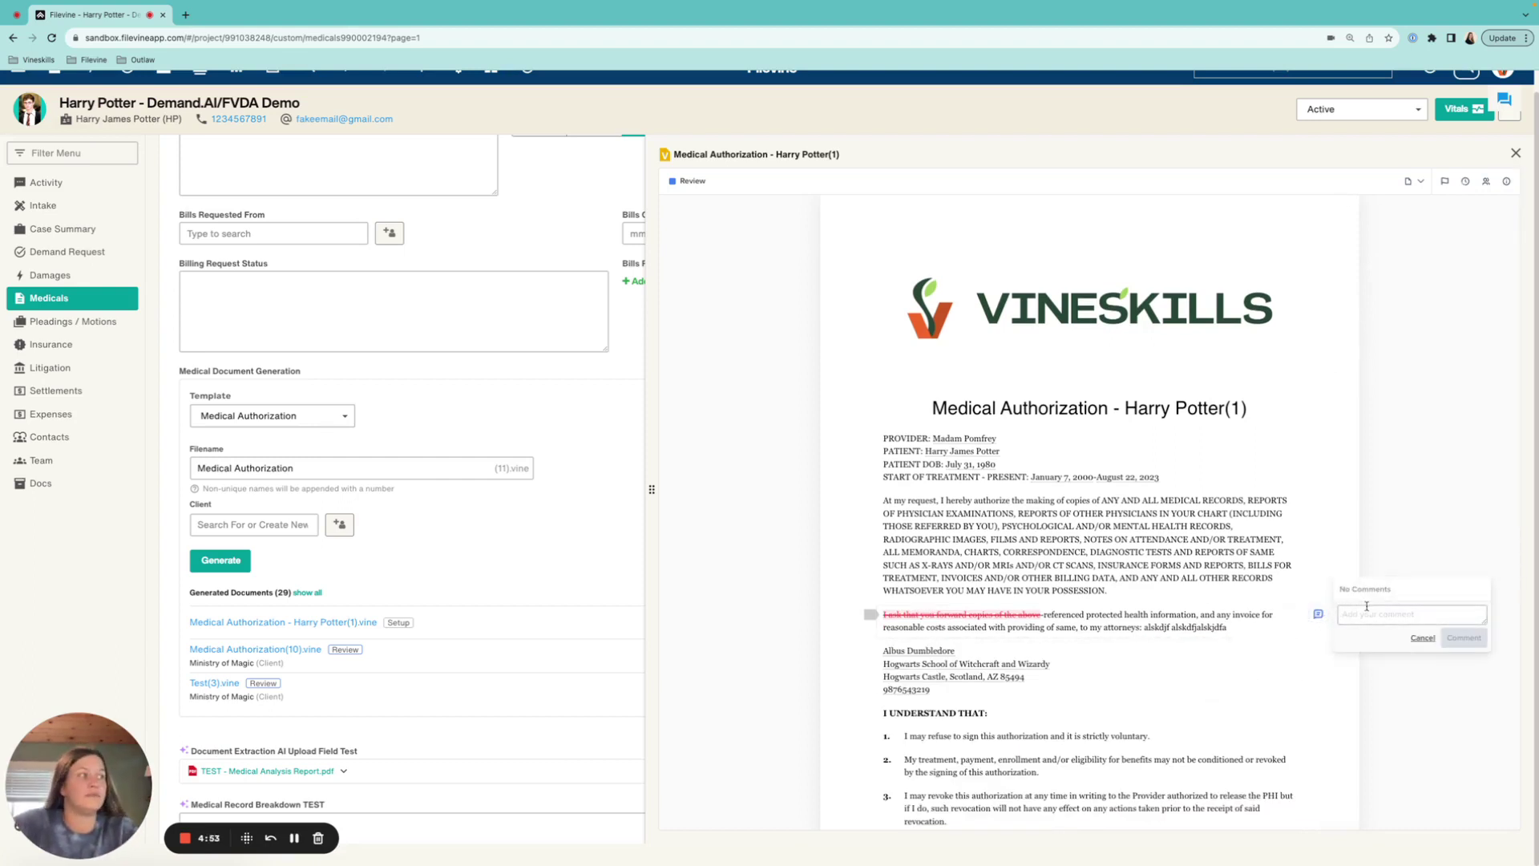
type("please review")
left_click(1464, 639)
Scroll through the authorization down to the Client signature section.
left_click(1485, 182)
left_click(1485, 184)
scroll(1125, 597, "down", 2)
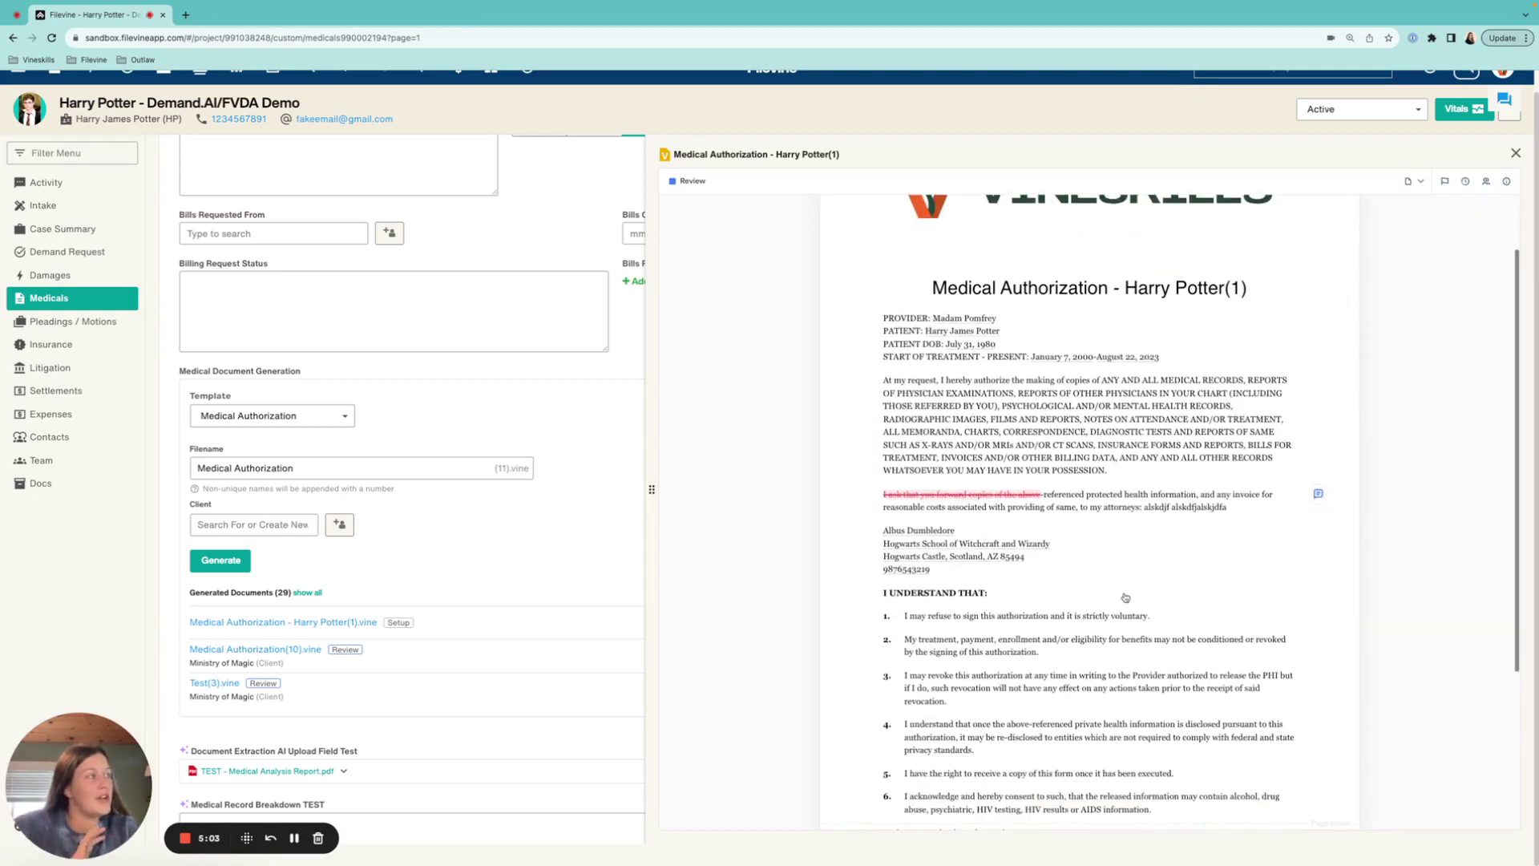
scroll(1125, 596, "down", 1)
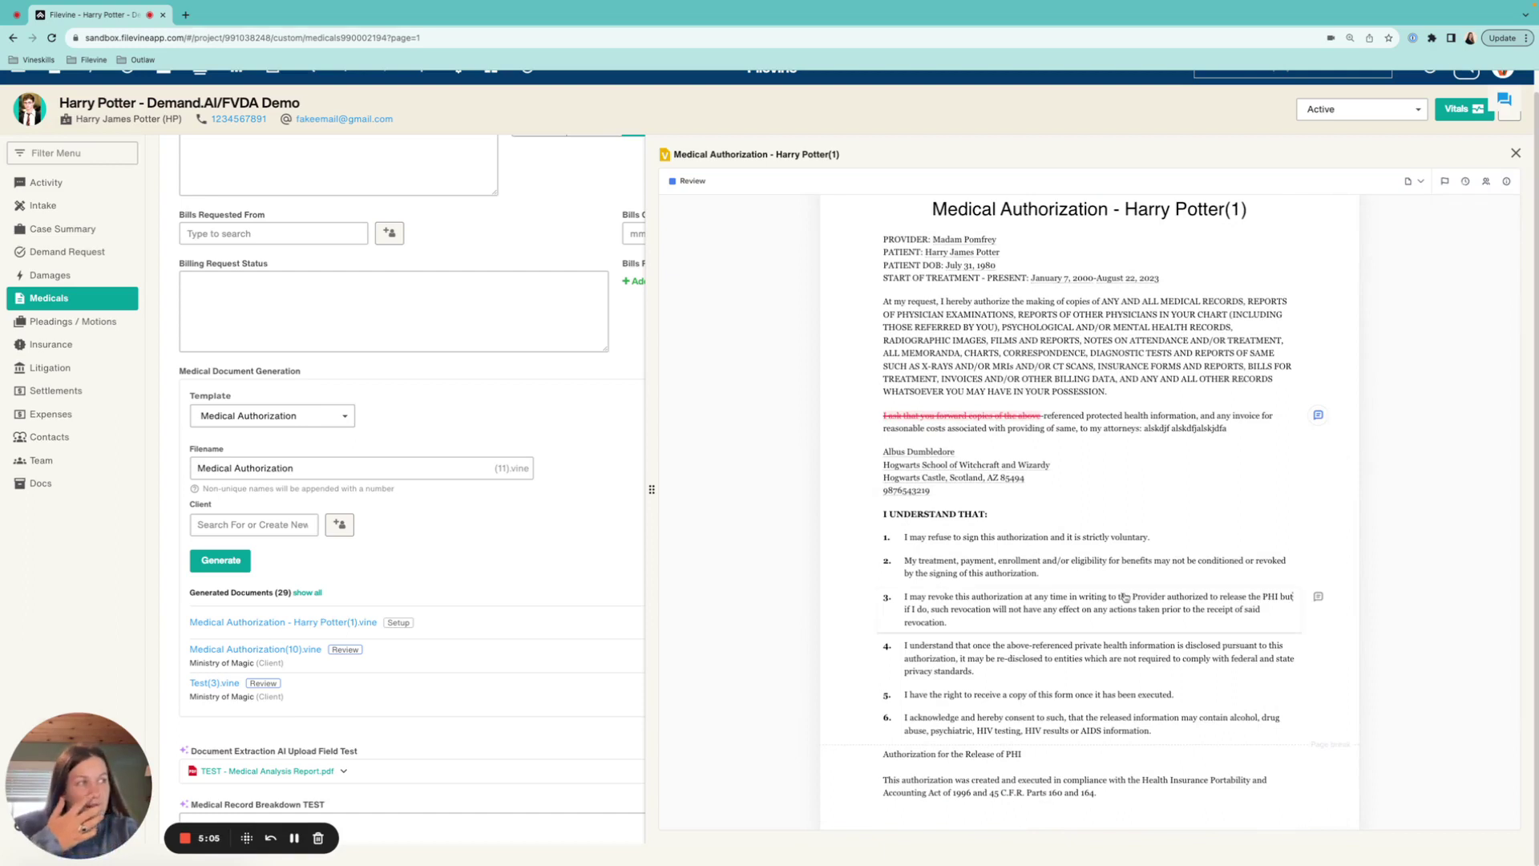
scroll(1125, 596, "down", 1)
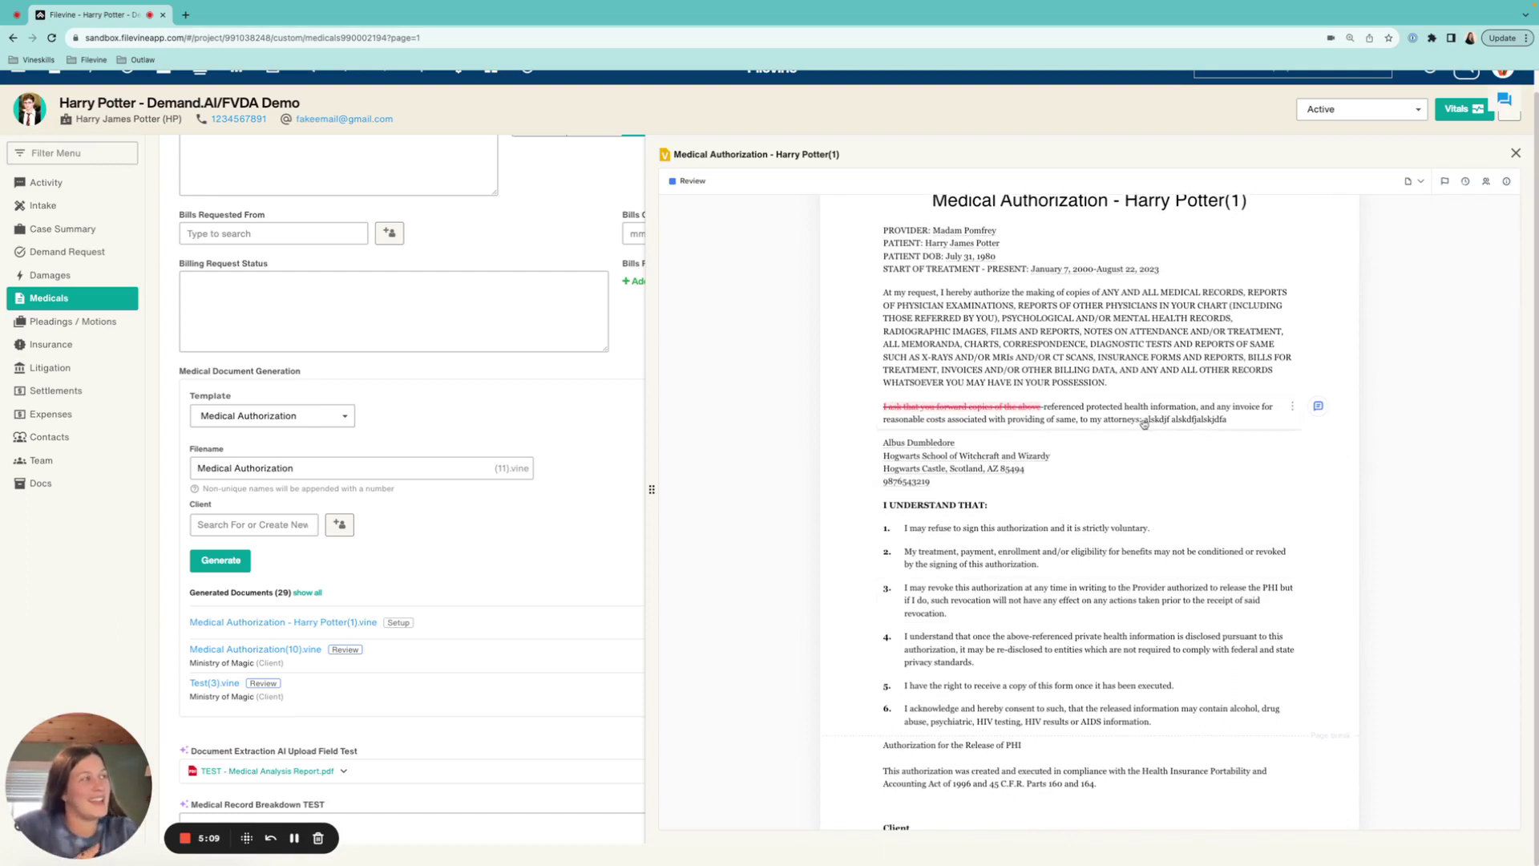
scroll(1075, 551, "down", 3)
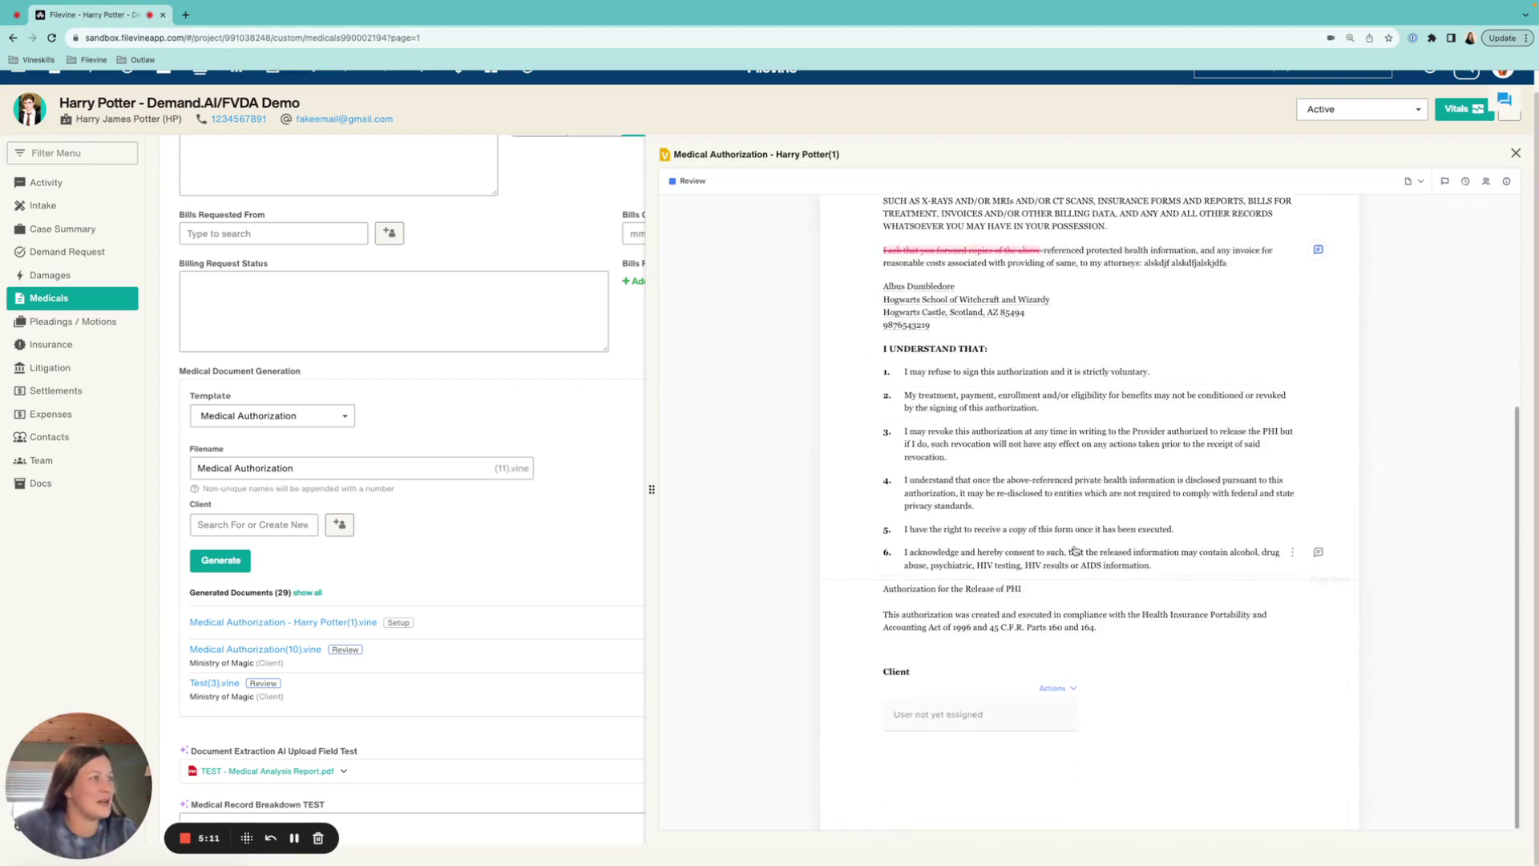
scroll(1075, 551, "up", 5)
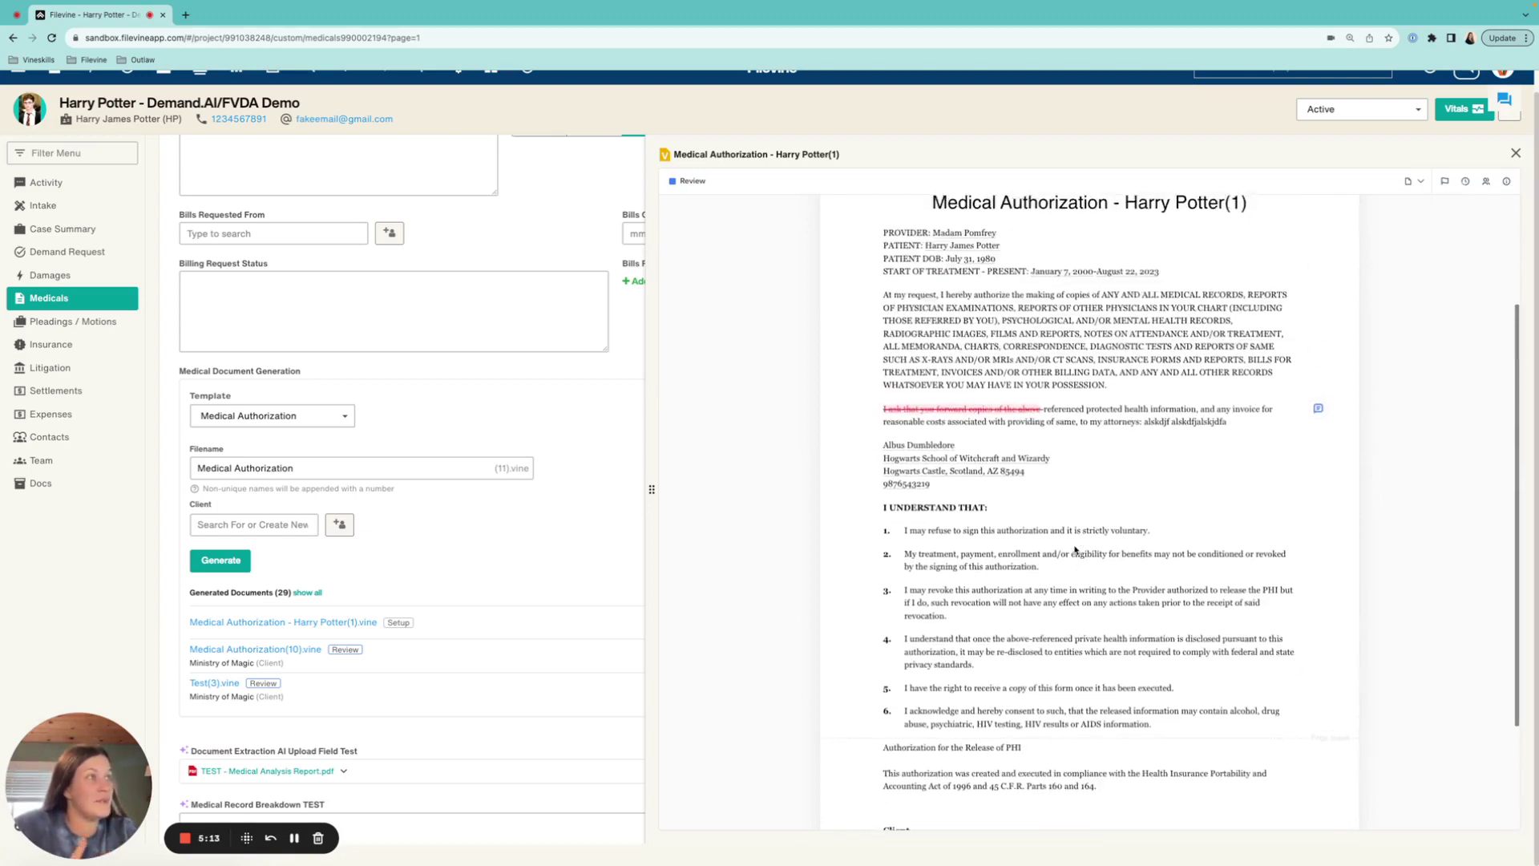